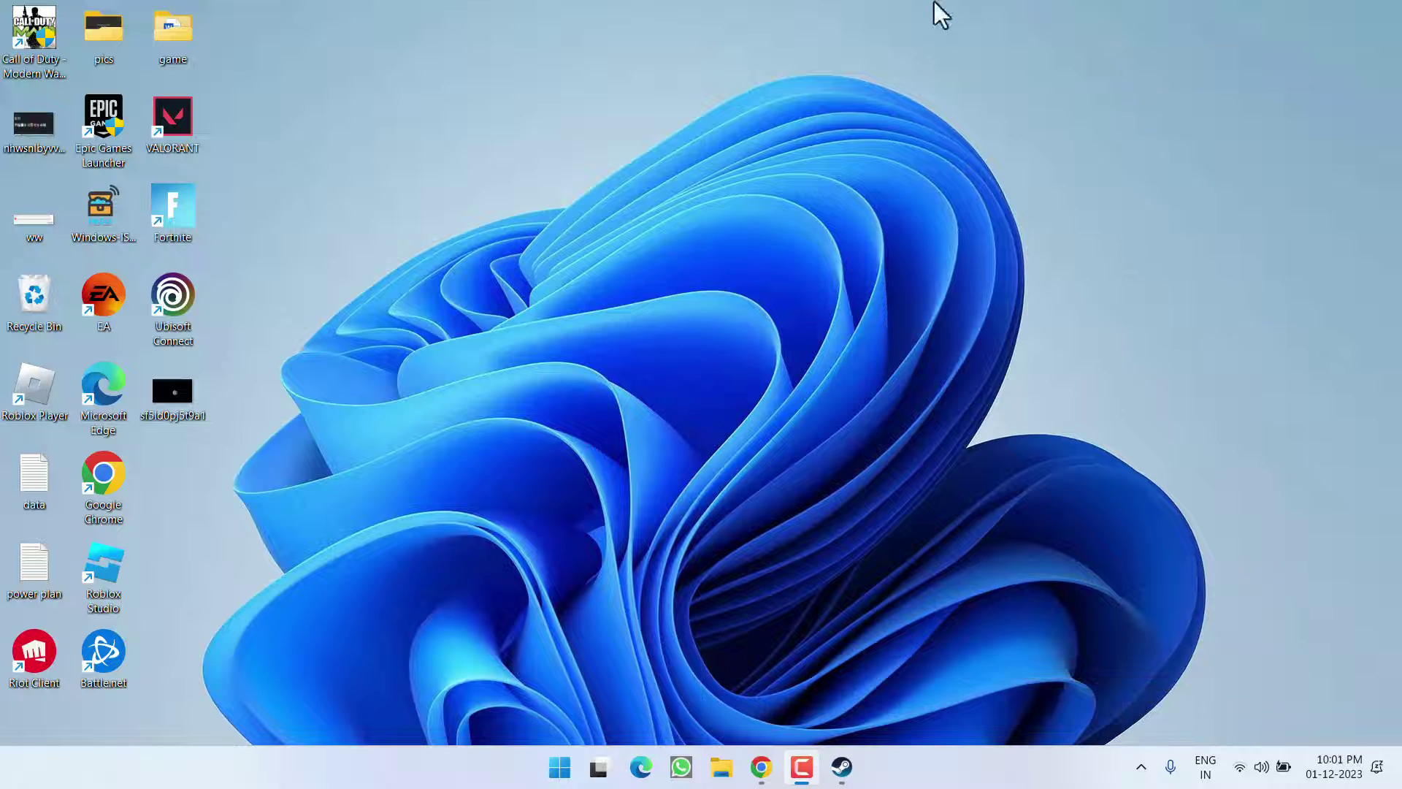
# - Open the Ubisoft Connect shortcut's file location to reach the Ubisoft Game Launcher folder
pyautogui.rightClick(177, 301)
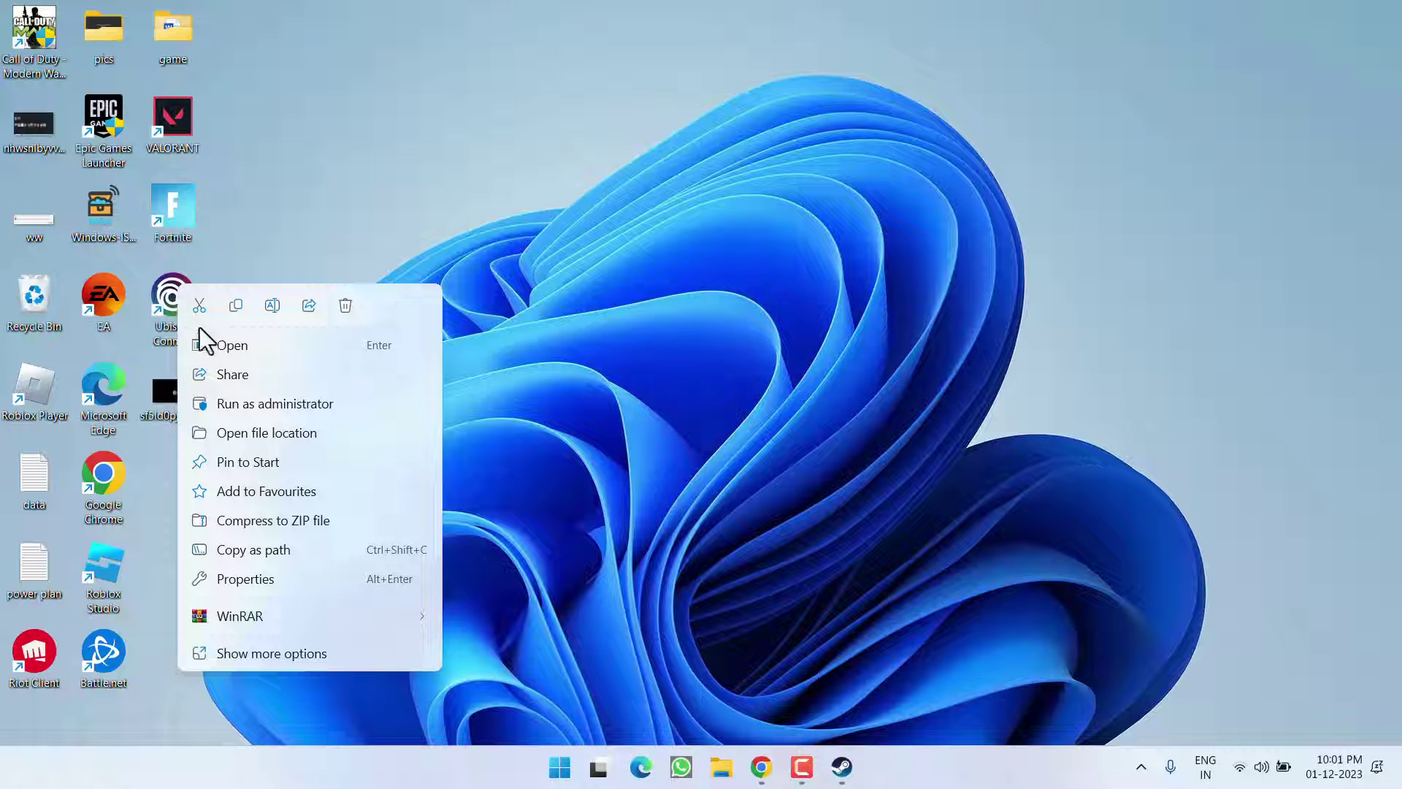
pyautogui.click(299, 437)
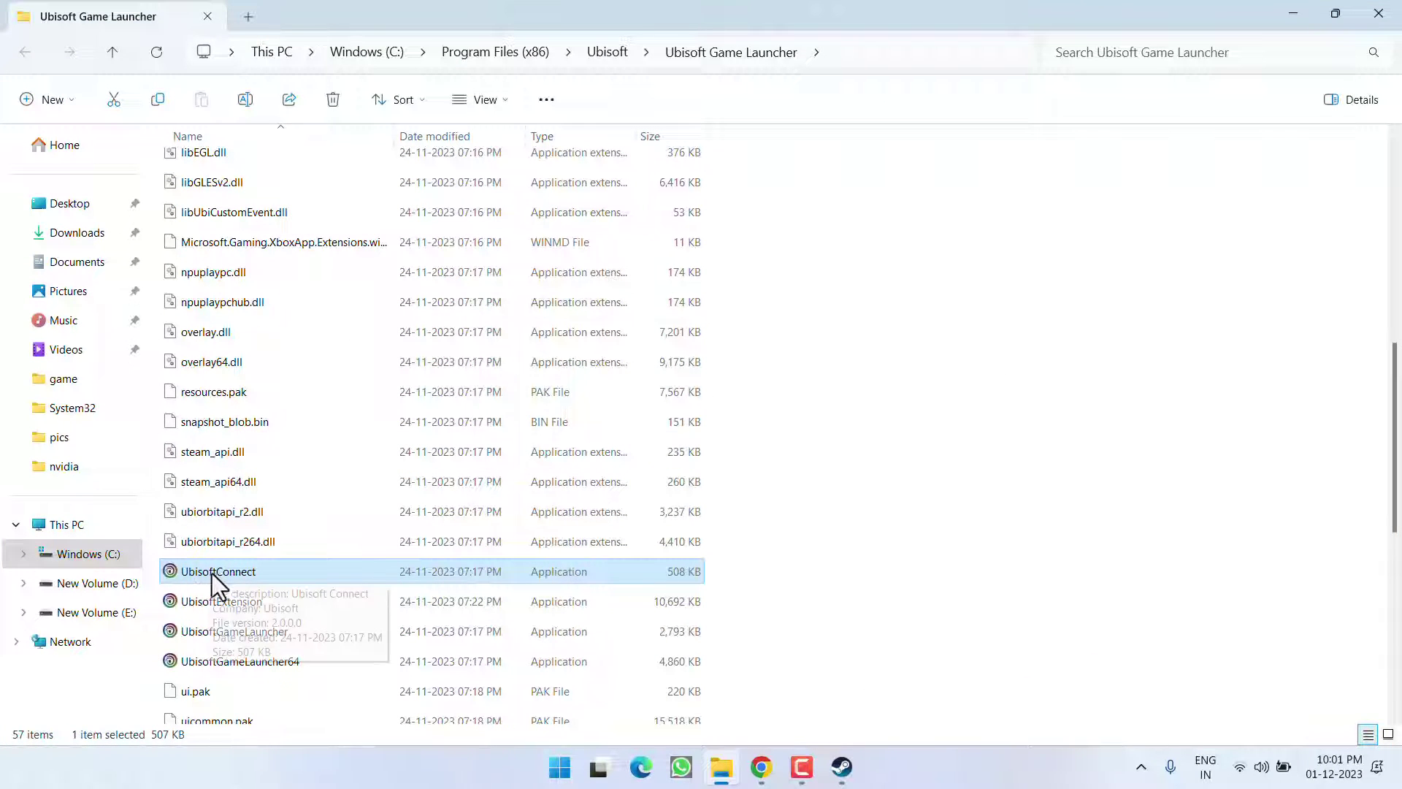
# - Enable 'Run this program as an administrator' for UbisoftConnect, apply it, and close Explorer
pyautogui.rightClick(213, 572)
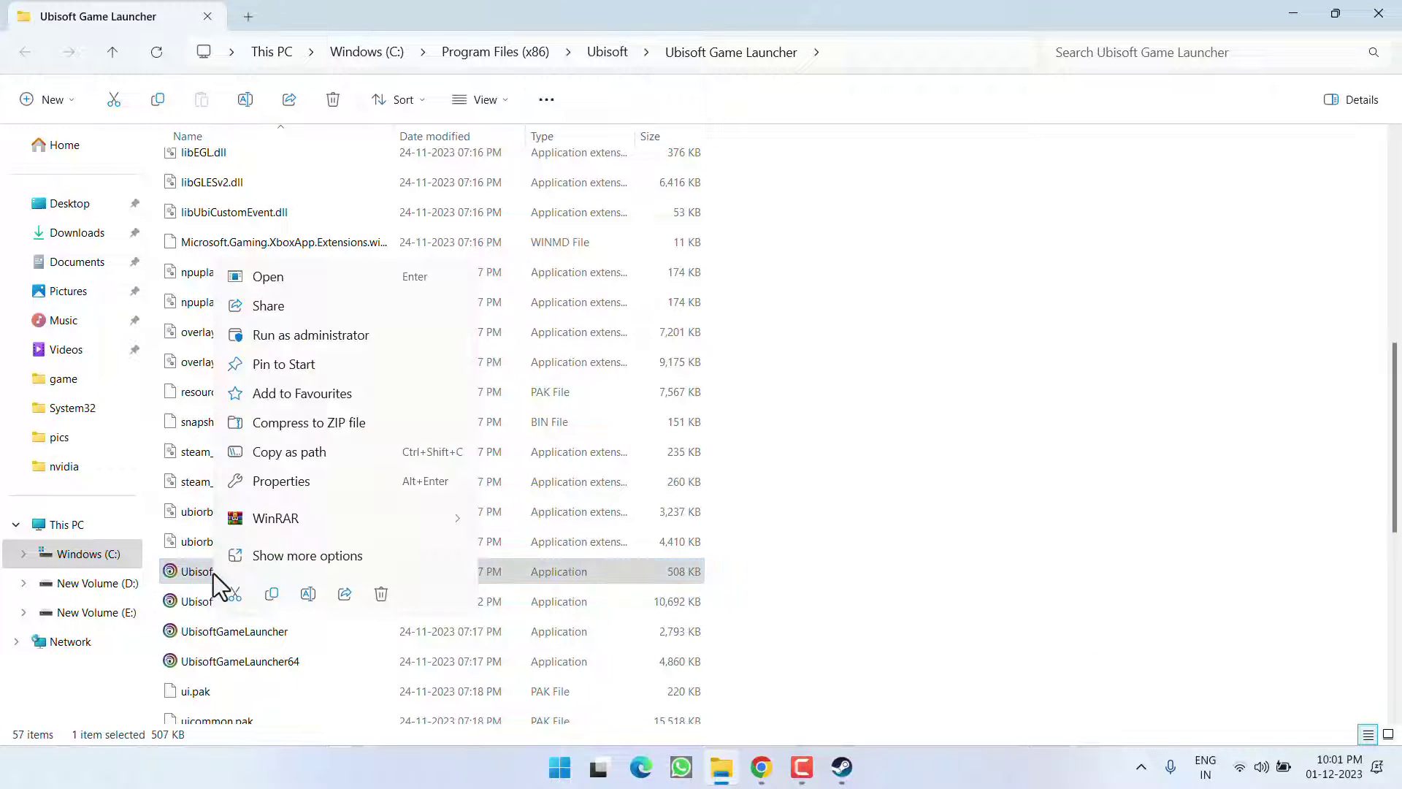
pyautogui.click(300, 482)
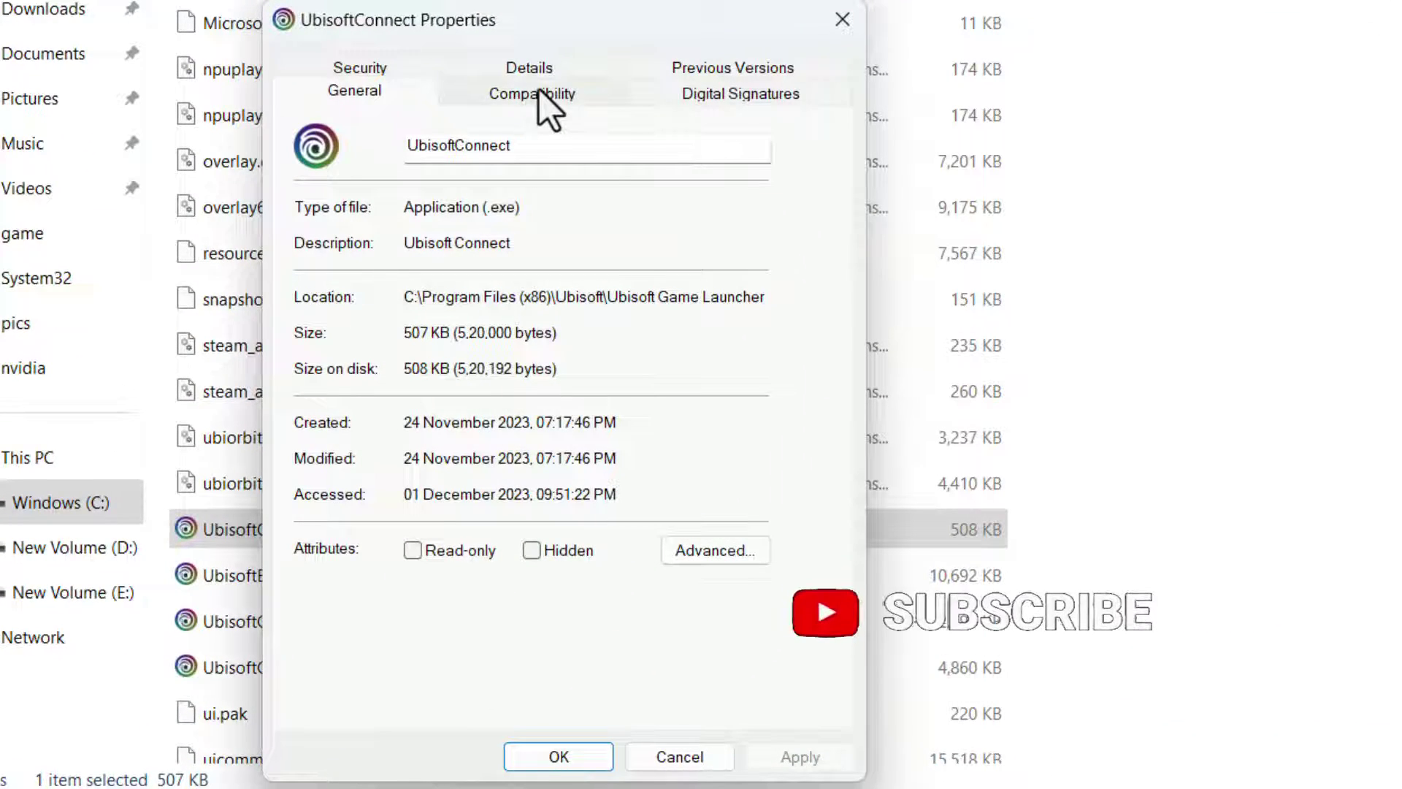
pyautogui.click(533, 95)
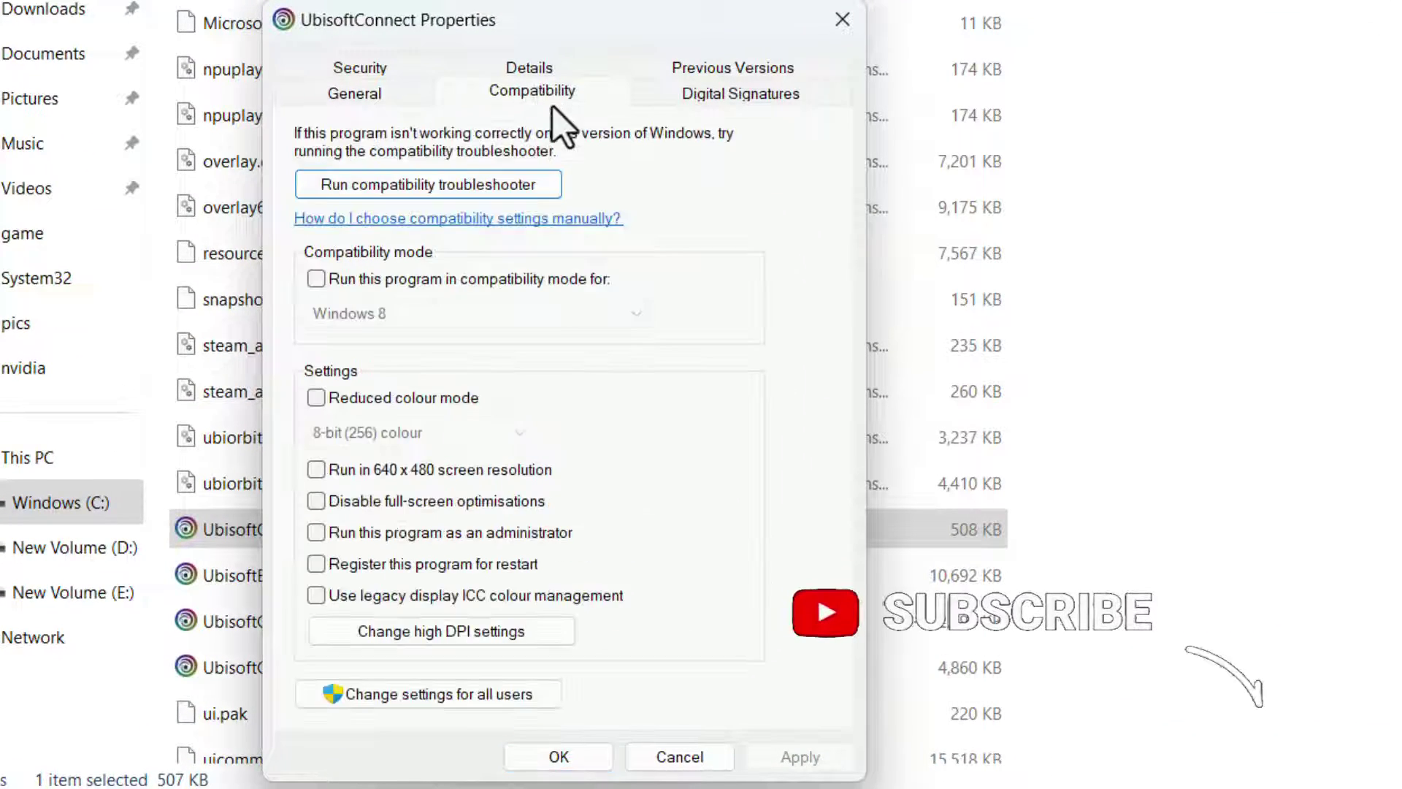
pyautogui.click(387, 533)
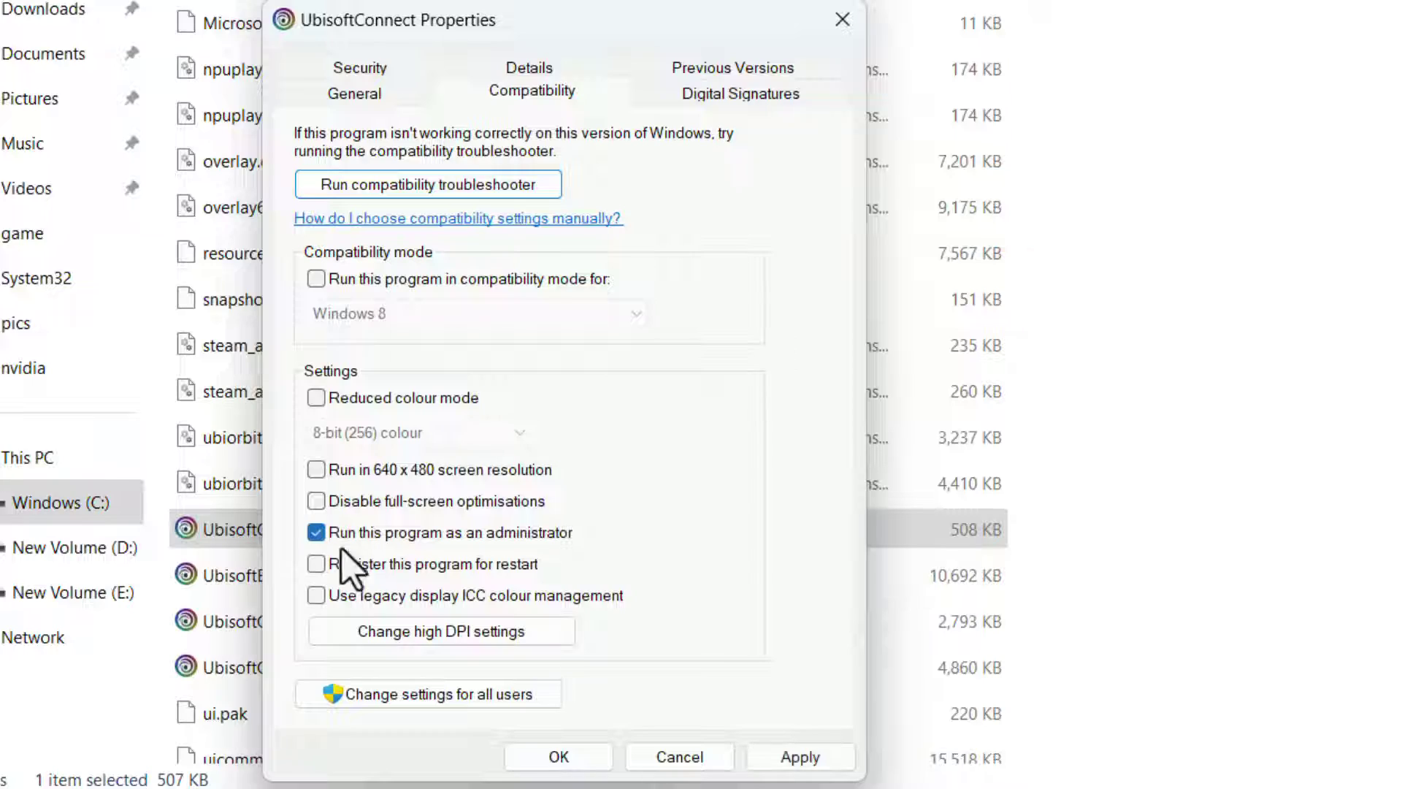
pyautogui.click(803, 757)
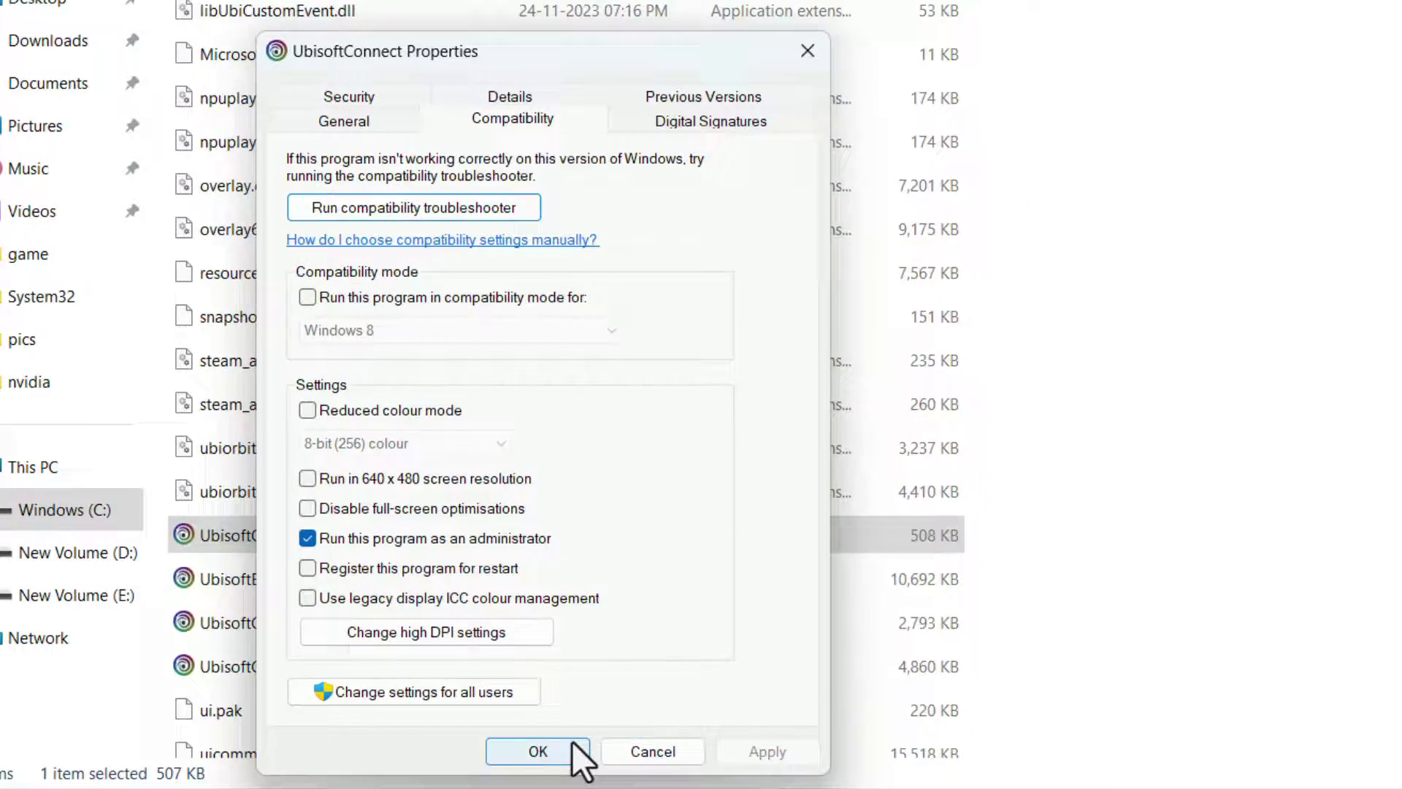
pyautogui.click(558, 756)
pyautogui.click(1382, 10)
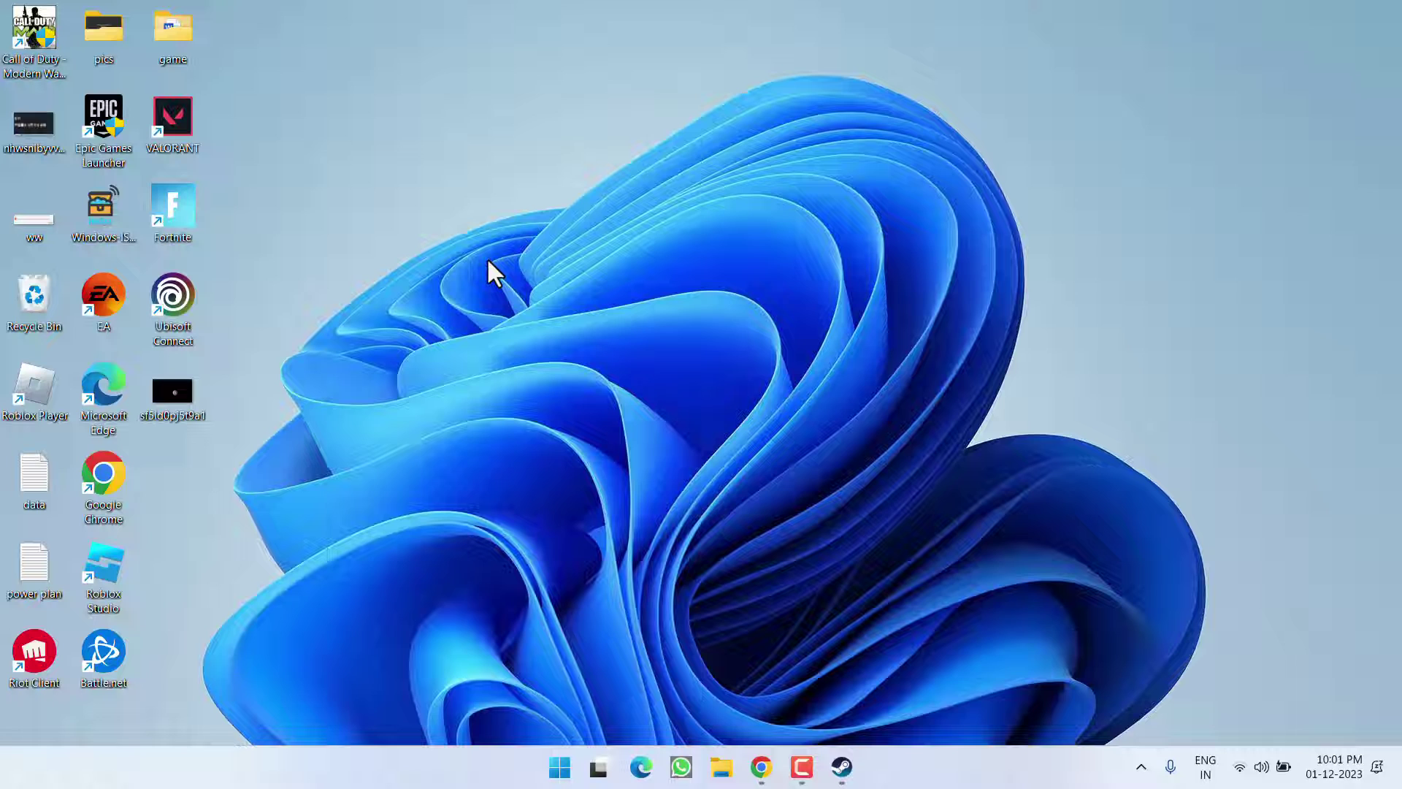
# - Close the Steam window and choose Exit Steam from its hidden tray icon
pyautogui.click(842, 767)
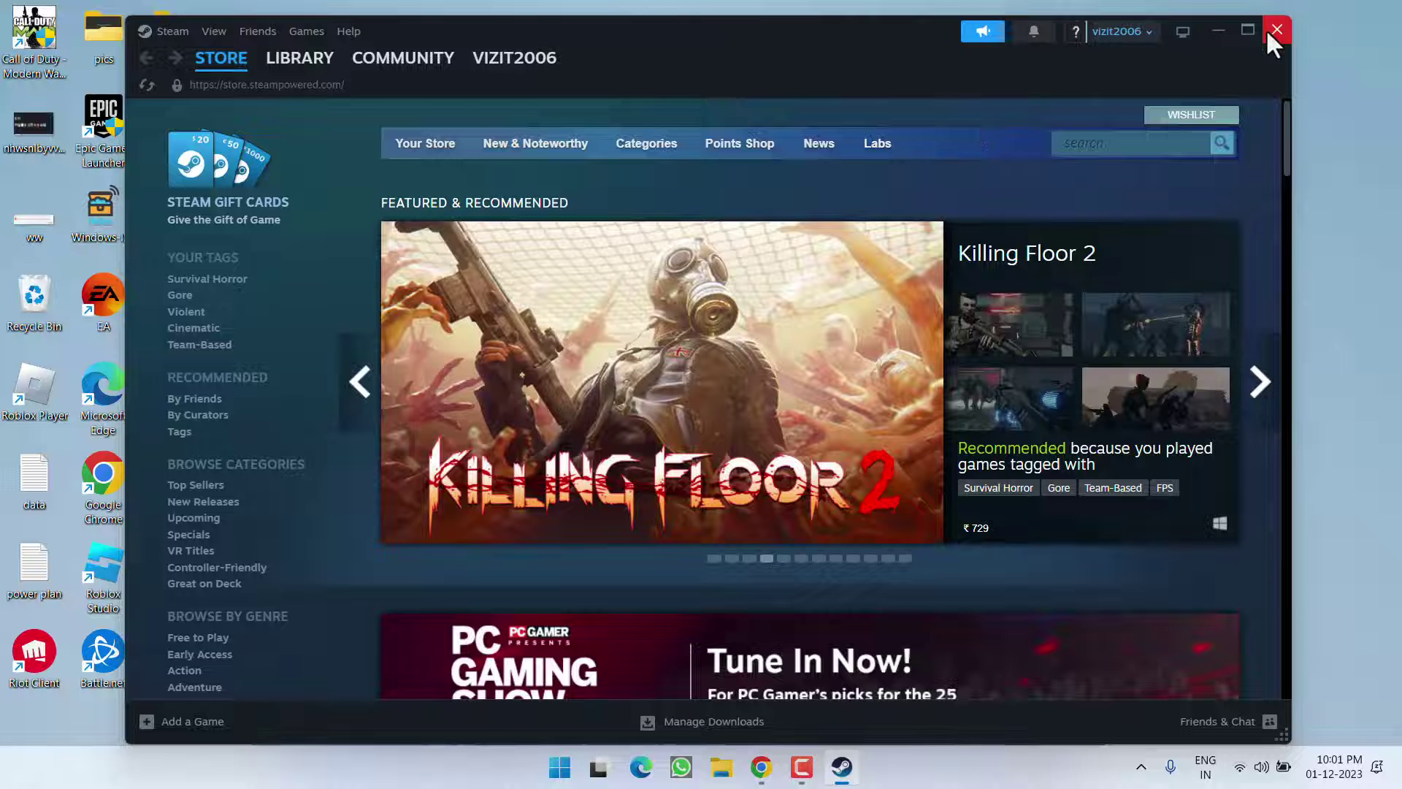
pyautogui.click(1276, 30)
pyautogui.click(1141, 767)
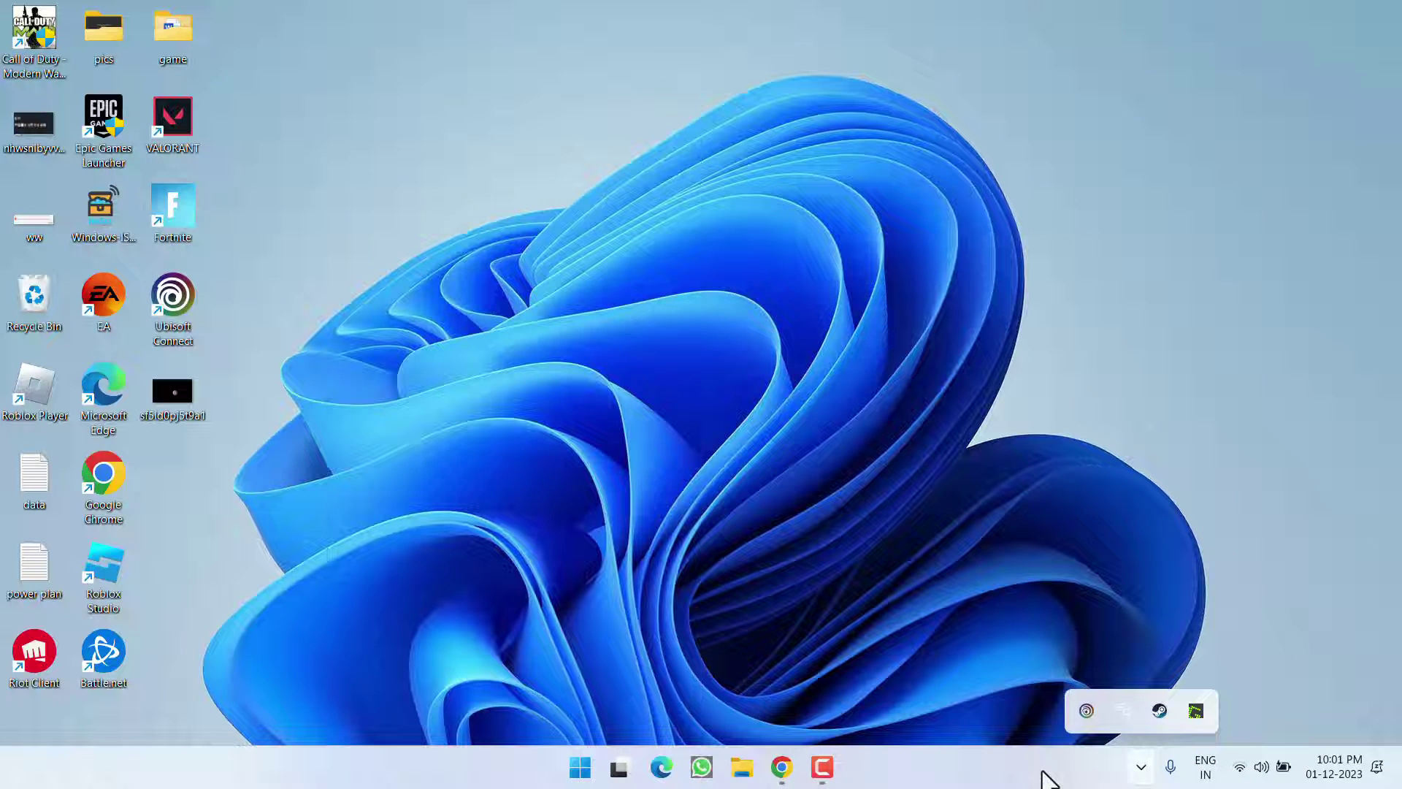
pyautogui.rightClick(1159, 711)
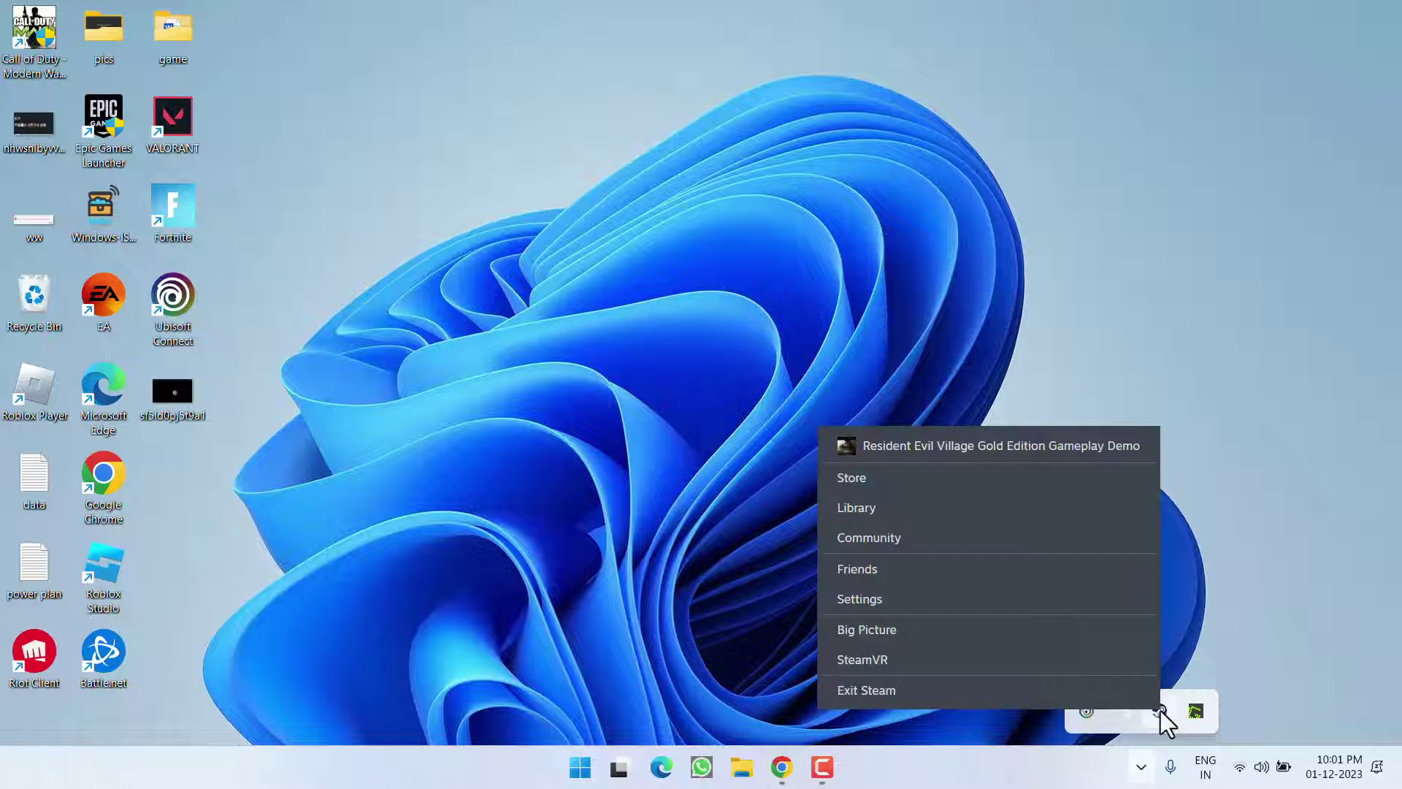
pyautogui.click(881, 694)
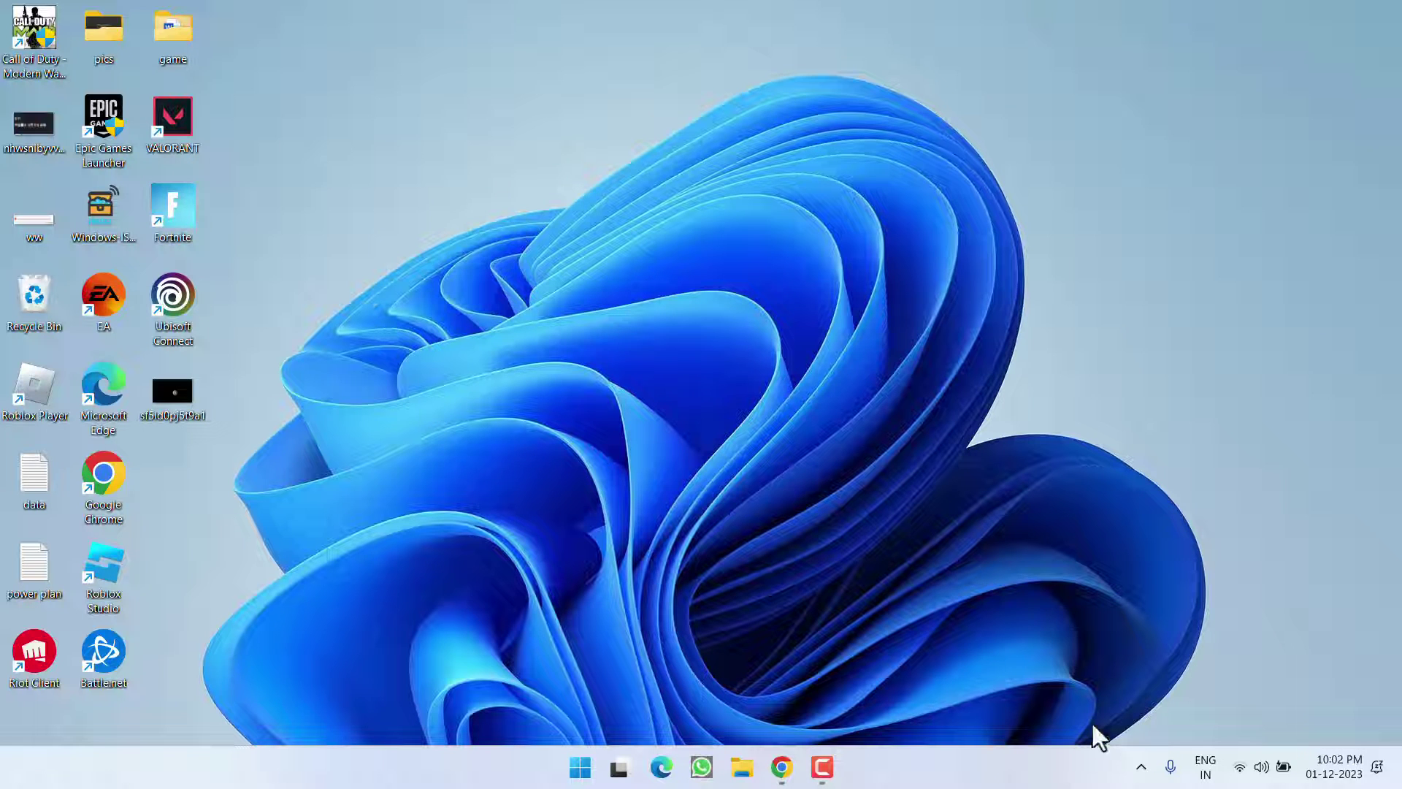
# - Launch Ubisoft Connect and open its Store tab to check whether it loads
pyautogui.doubleClick(164, 299)
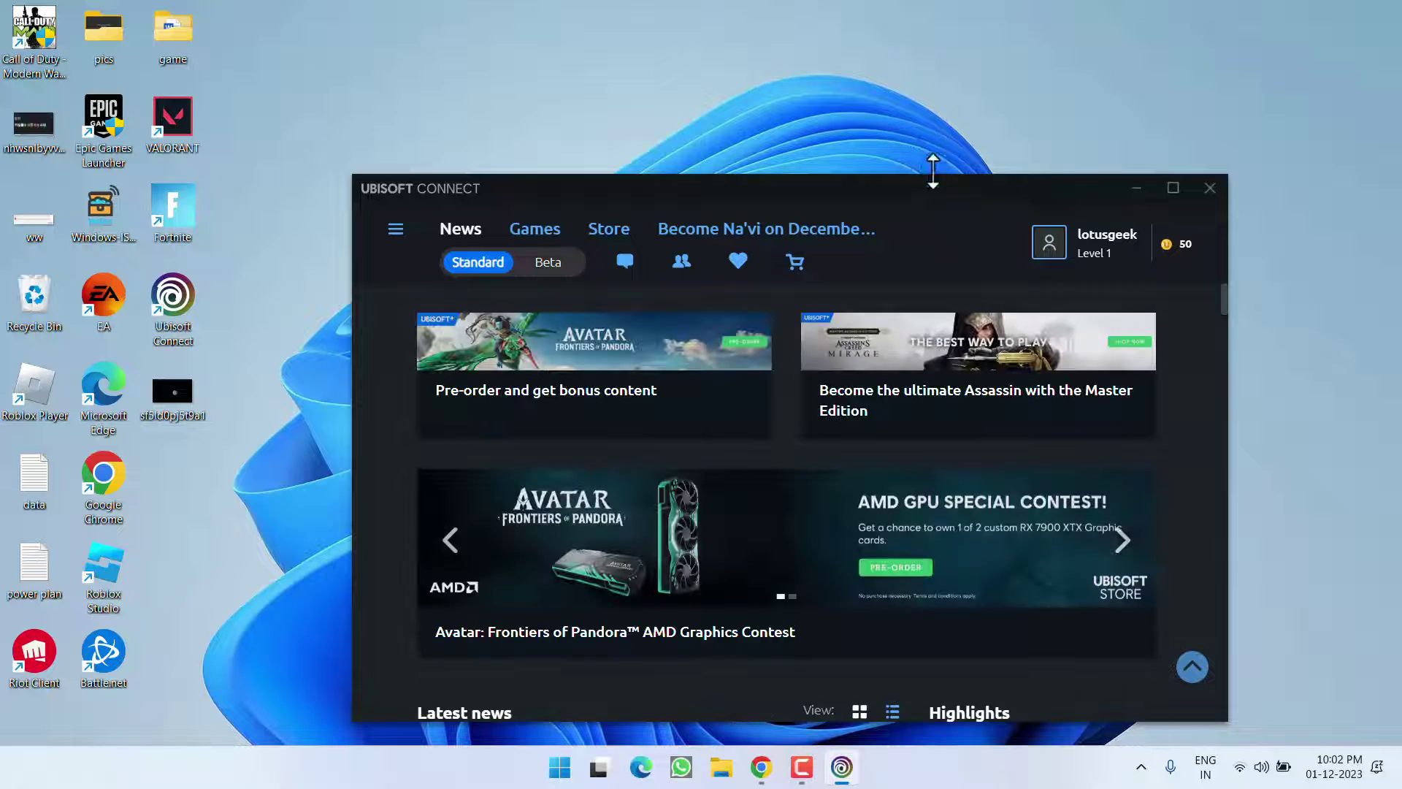
pyautogui.moveTo(917, 204); pyautogui.dragTo(921, 140)
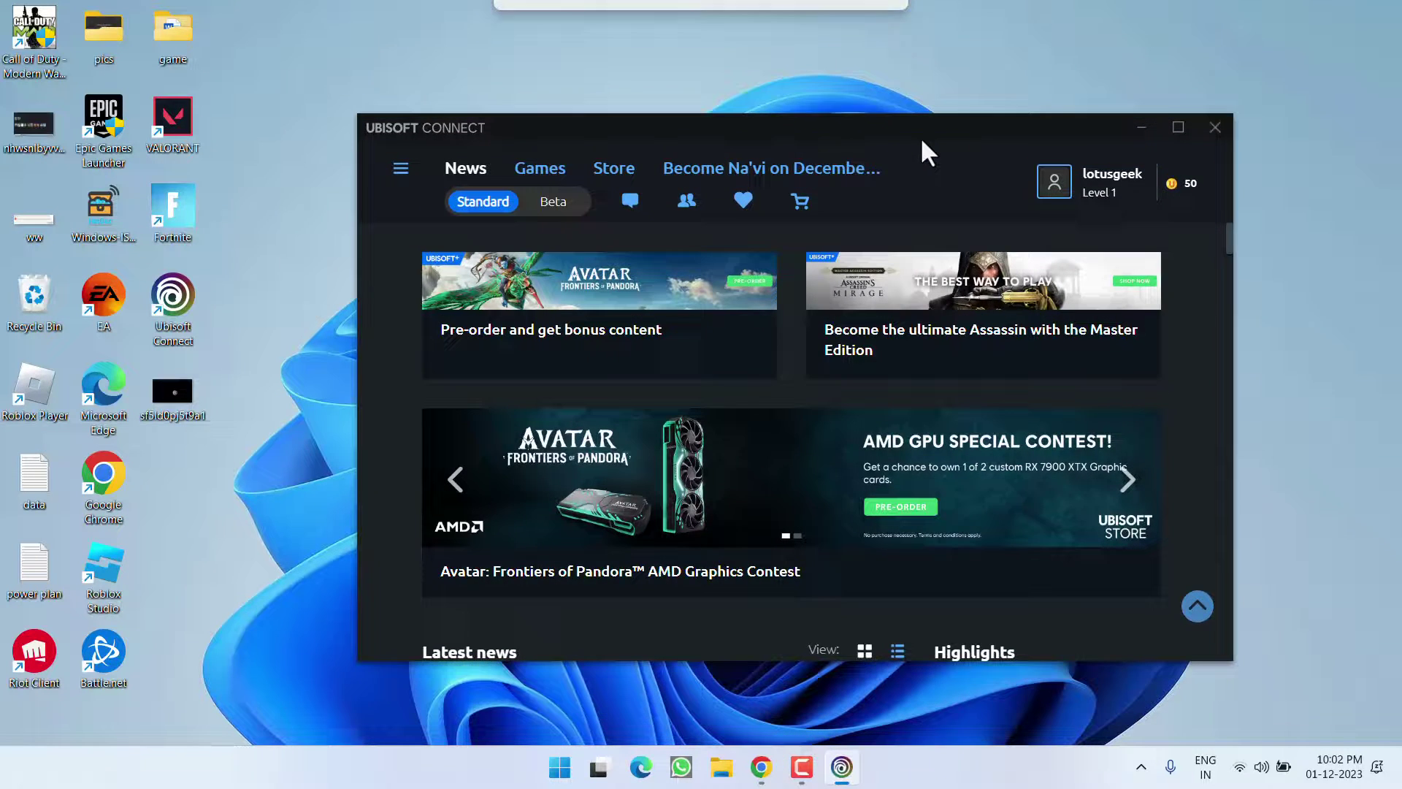
pyautogui.click(624, 165)
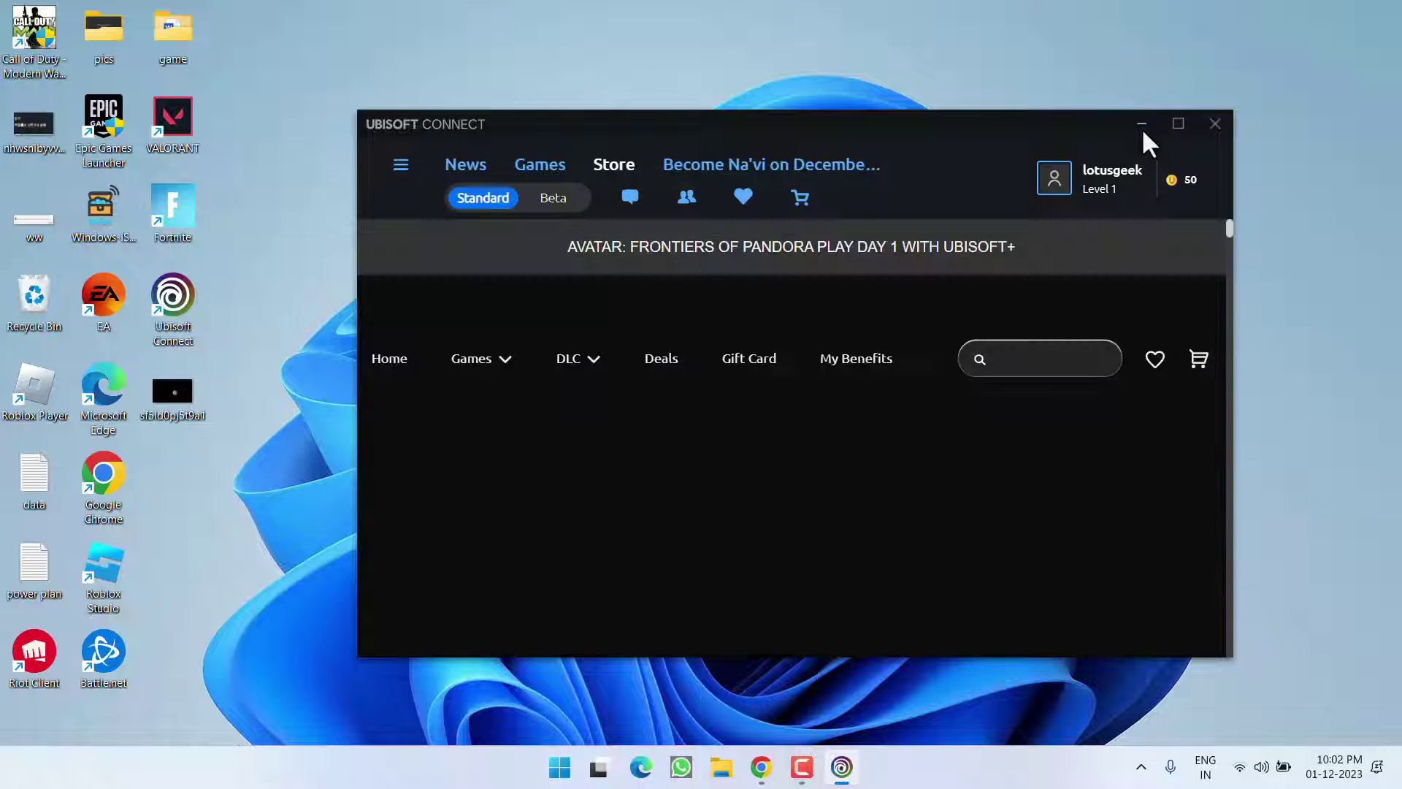
# - Log out of Ubisoft Connect from the account menu
pyautogui.click(1142, 125)
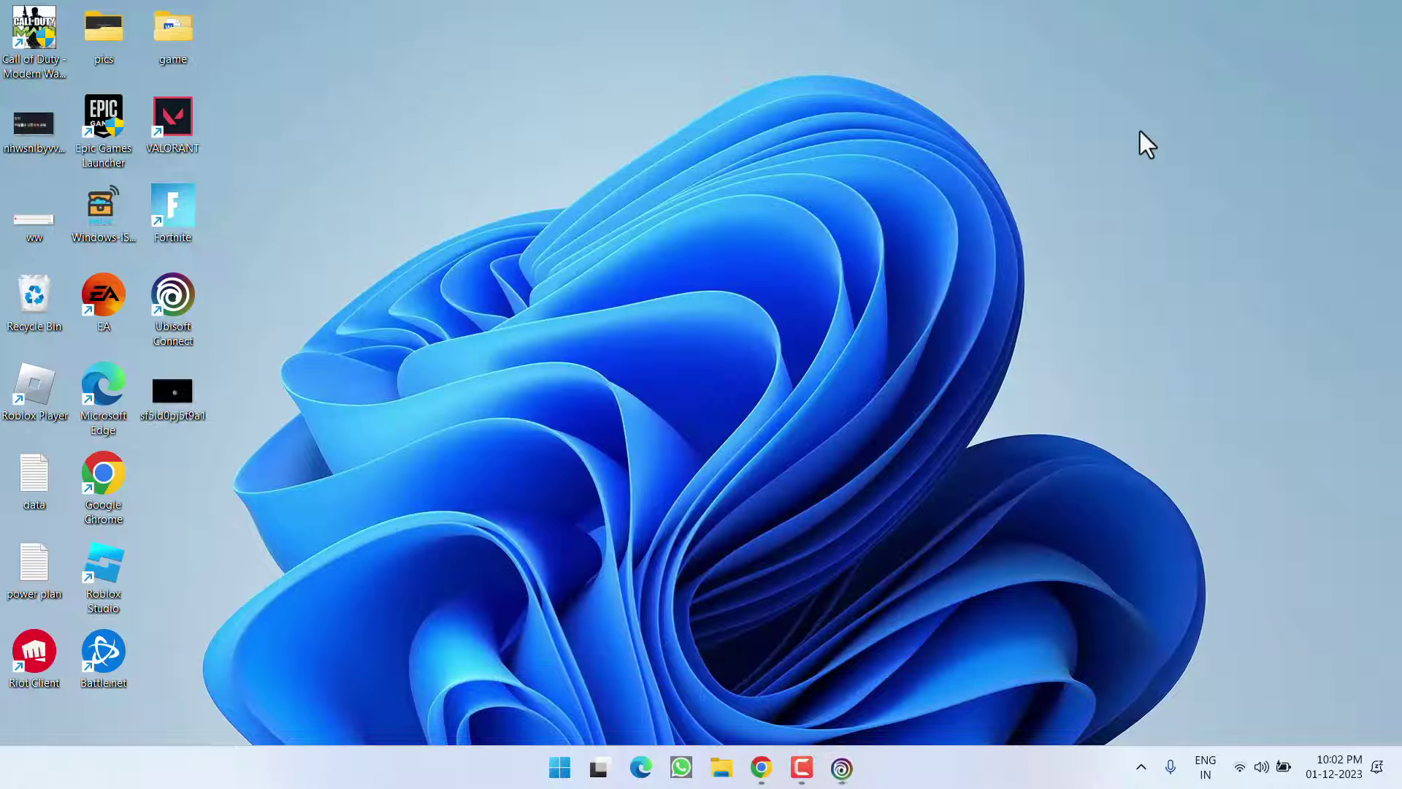
pyautogui.click(841, 767)
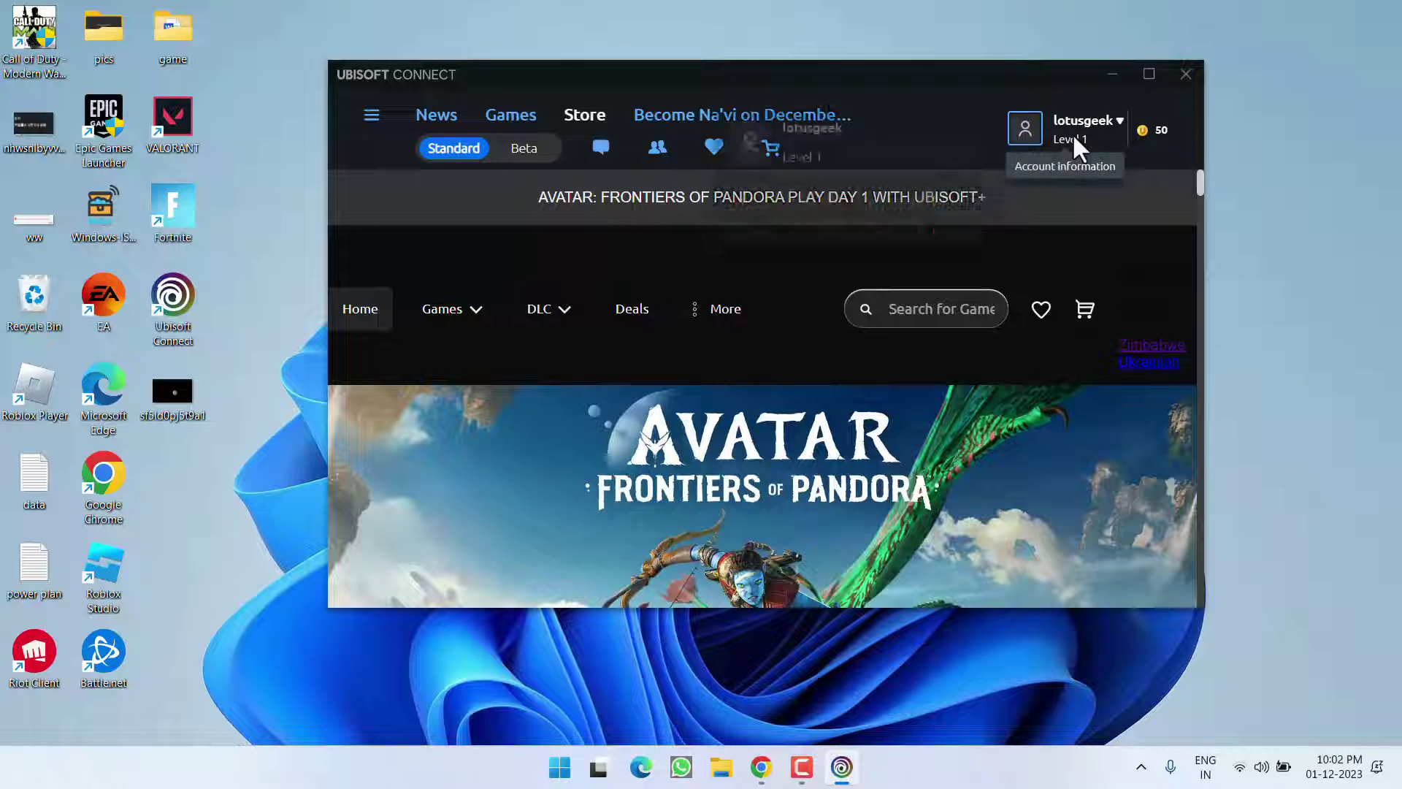
pyautogui.click(1072, 133)
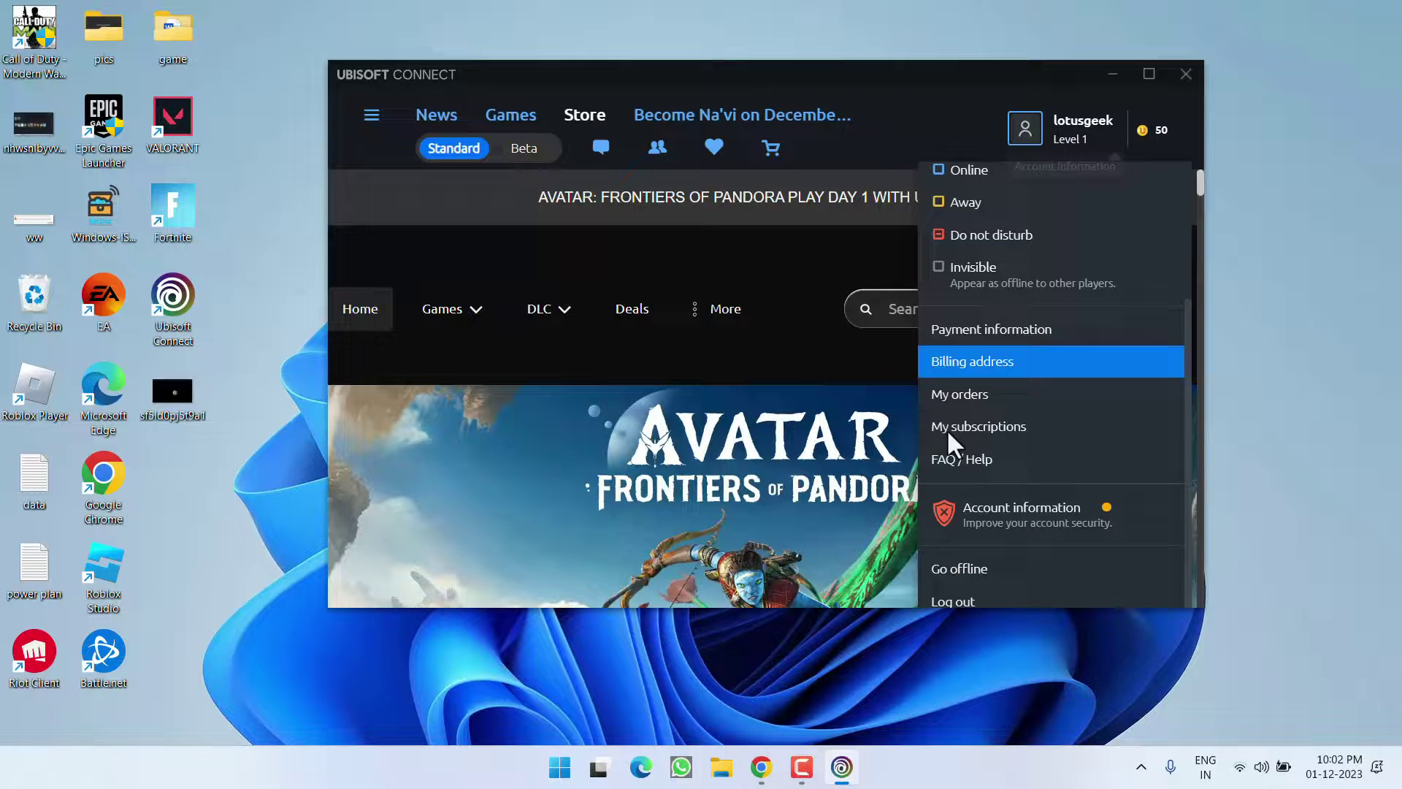
pyautogui.click(971, 612)
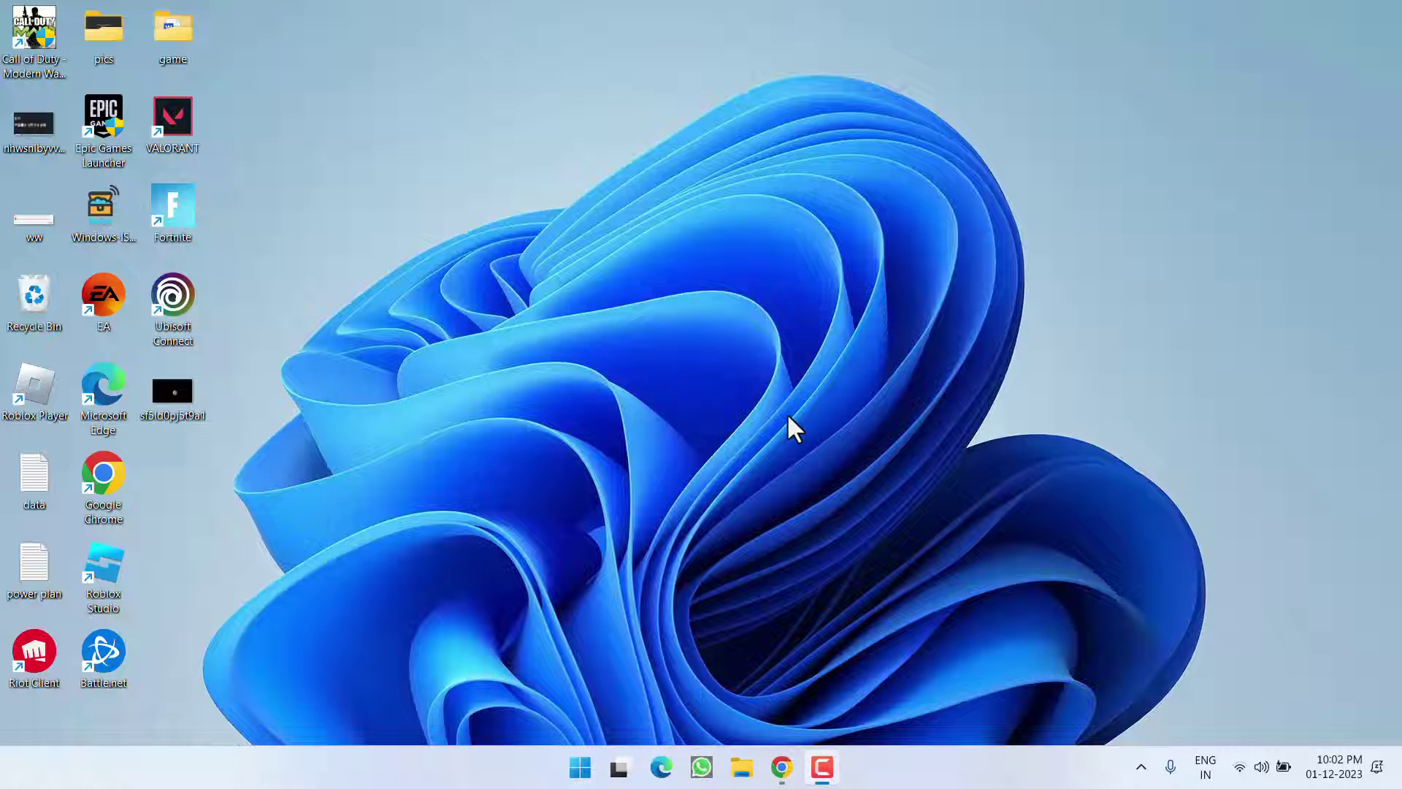
# - Run %localappdata% from the Run dialog to open the AppData Local folder
pyautogui.rightClick(590, 759)
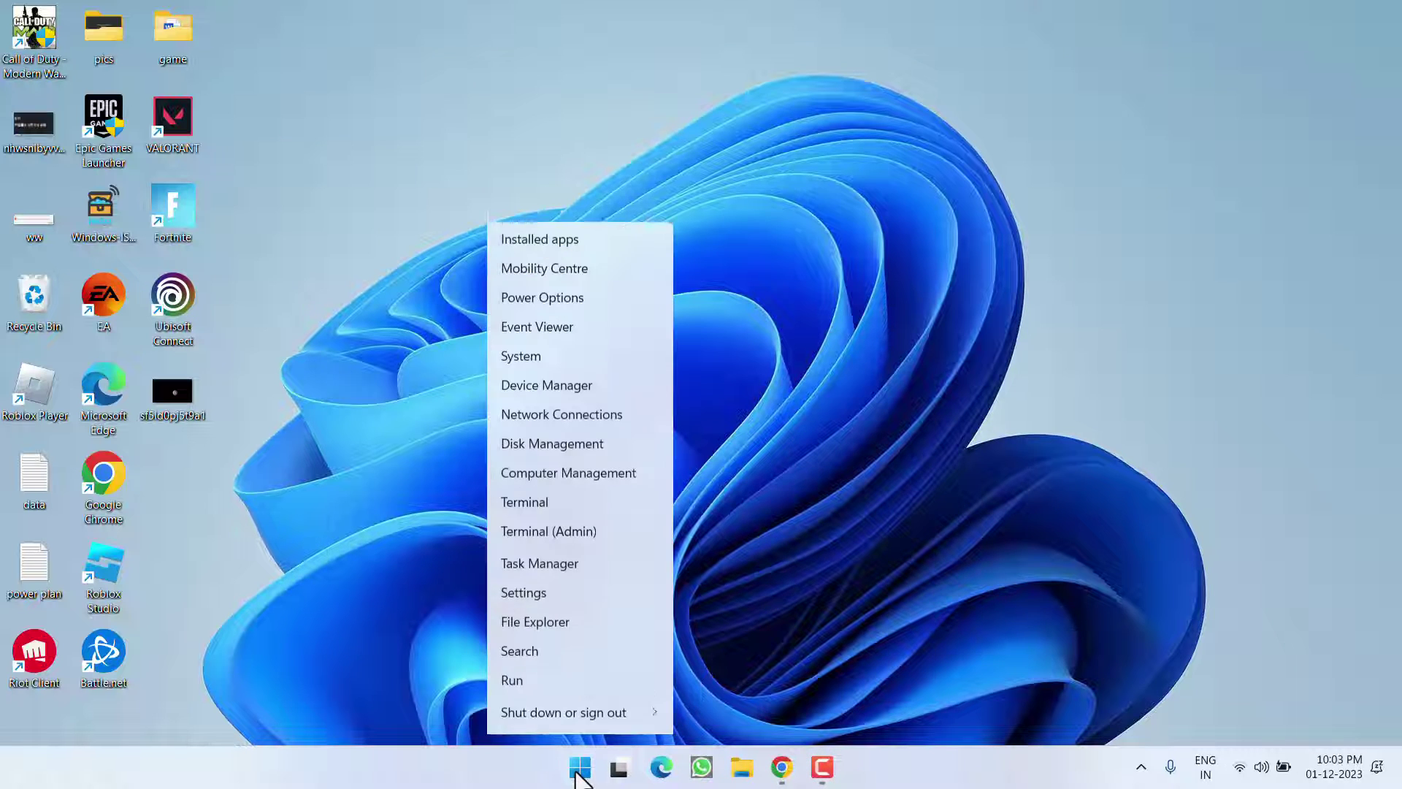
pyautogui.click(544, 661)
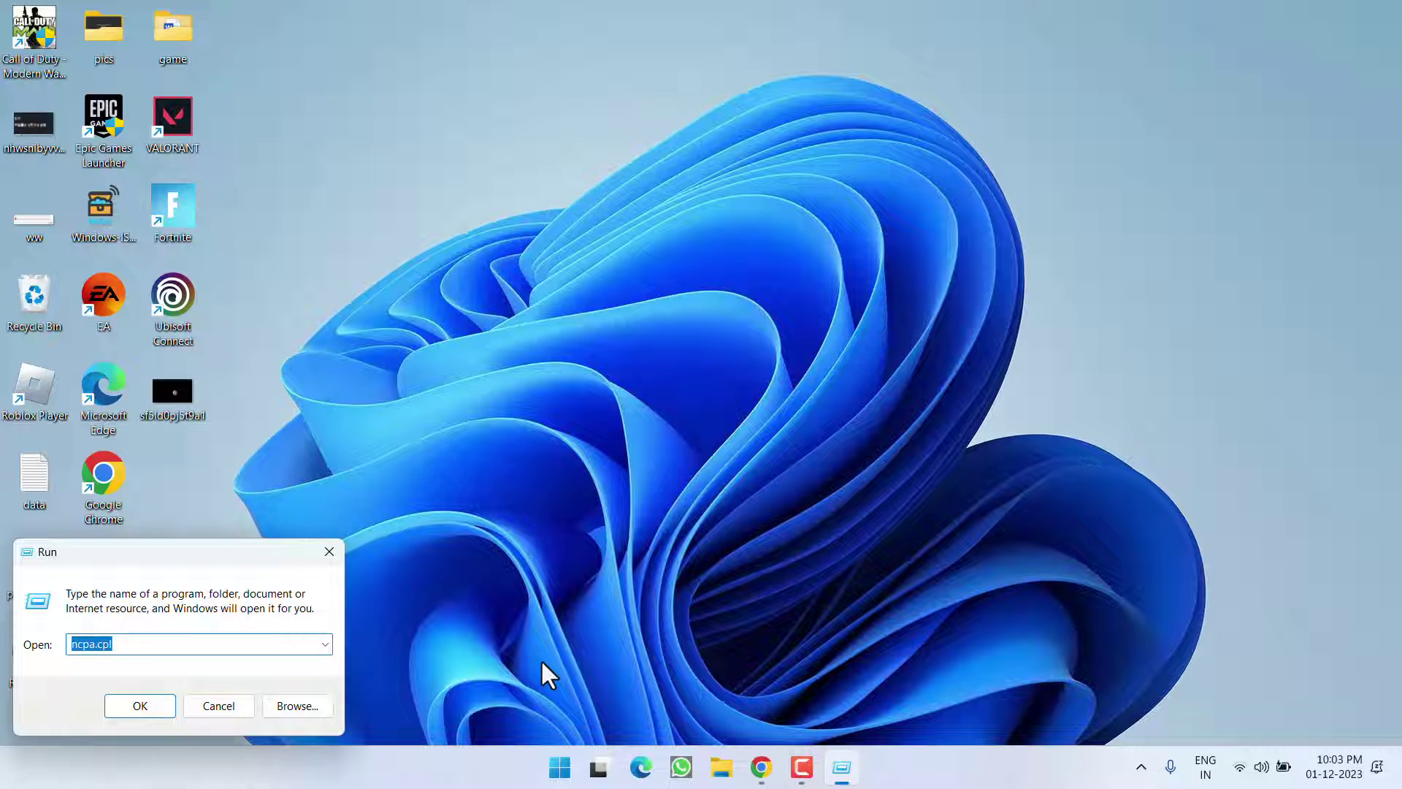
pyautogui.write('%')
pyautogui.press('Down')
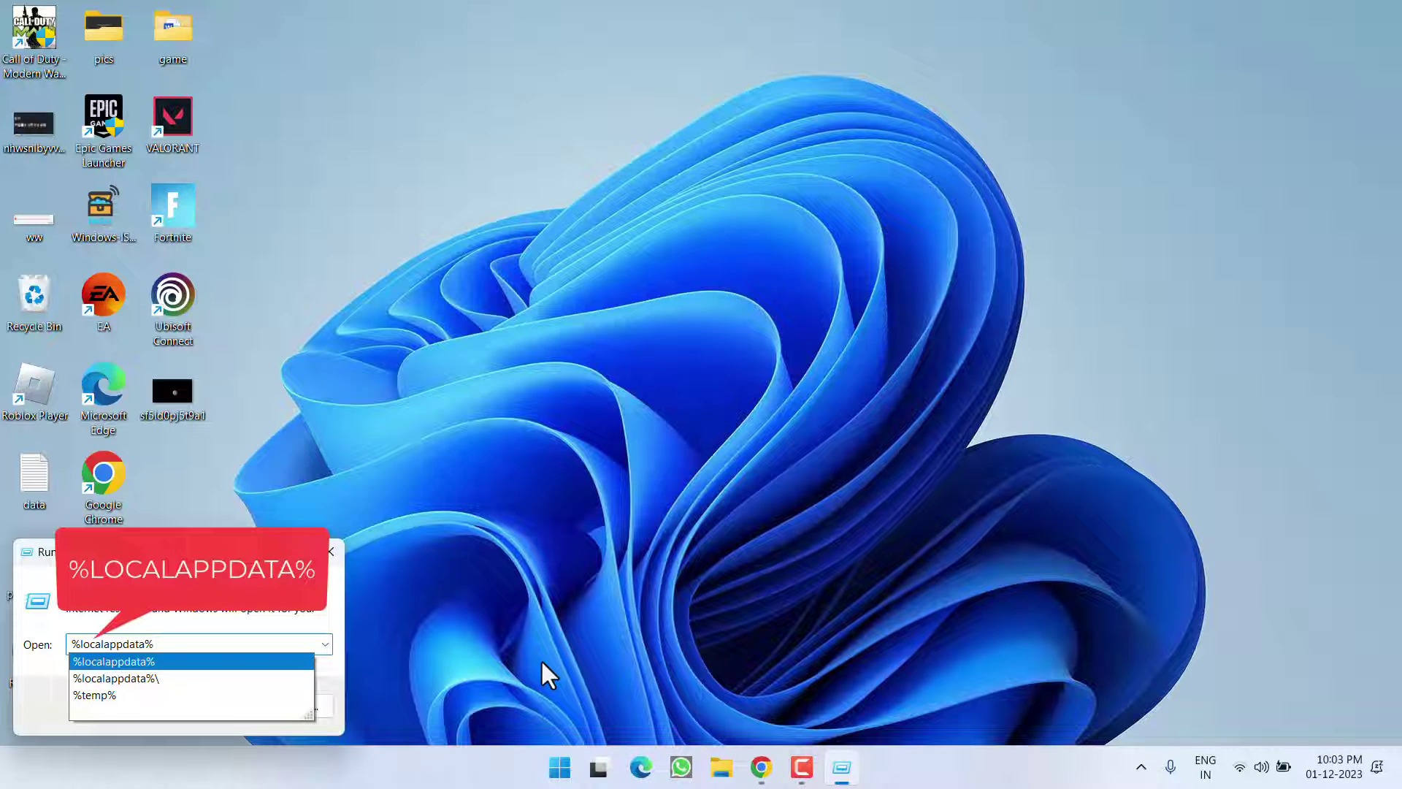
pyautogui.press('Return')
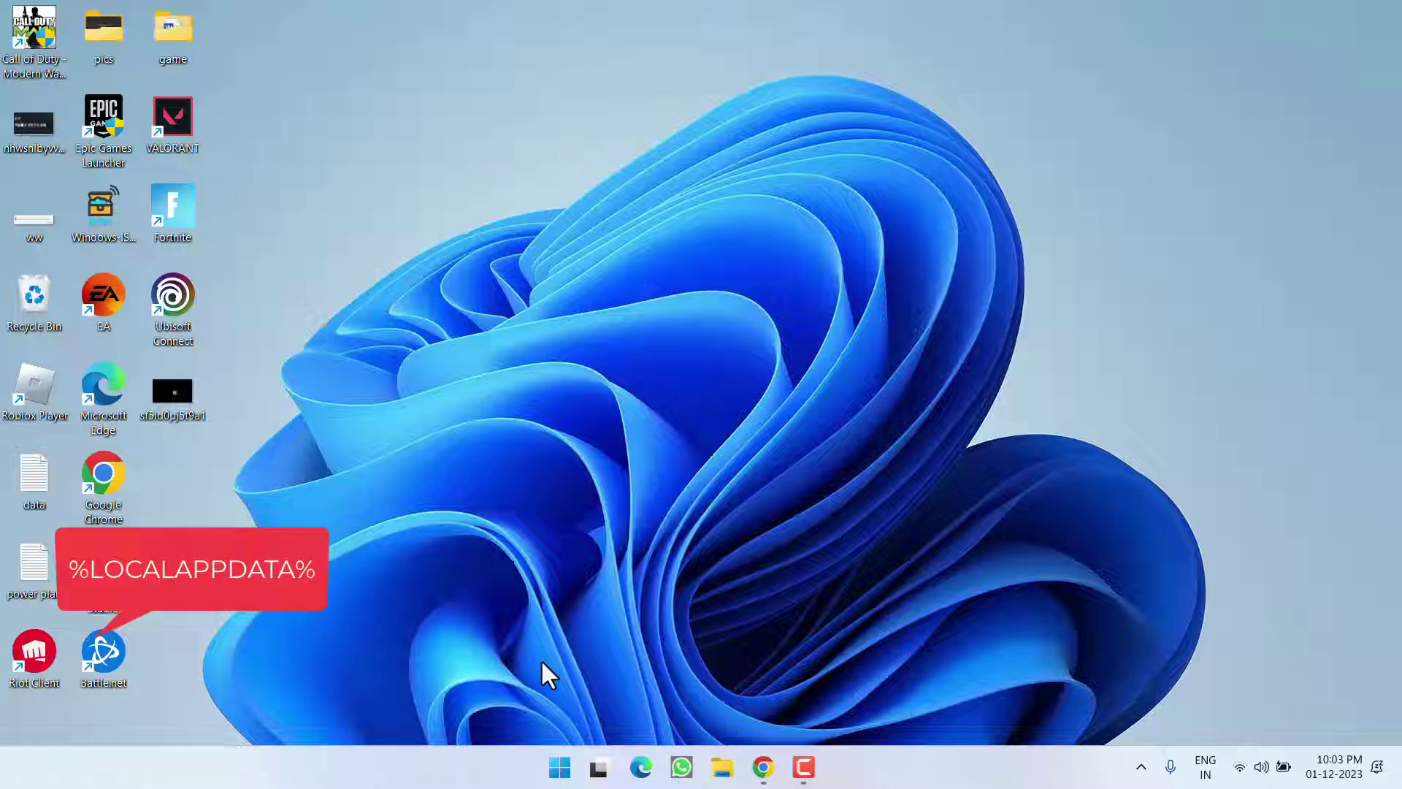
# - Delete the Ubisoft Game Launcher folder from AppData Local, close Explorer, and relaunch Ubisoft Connect
pyautogui.click(276, 379)
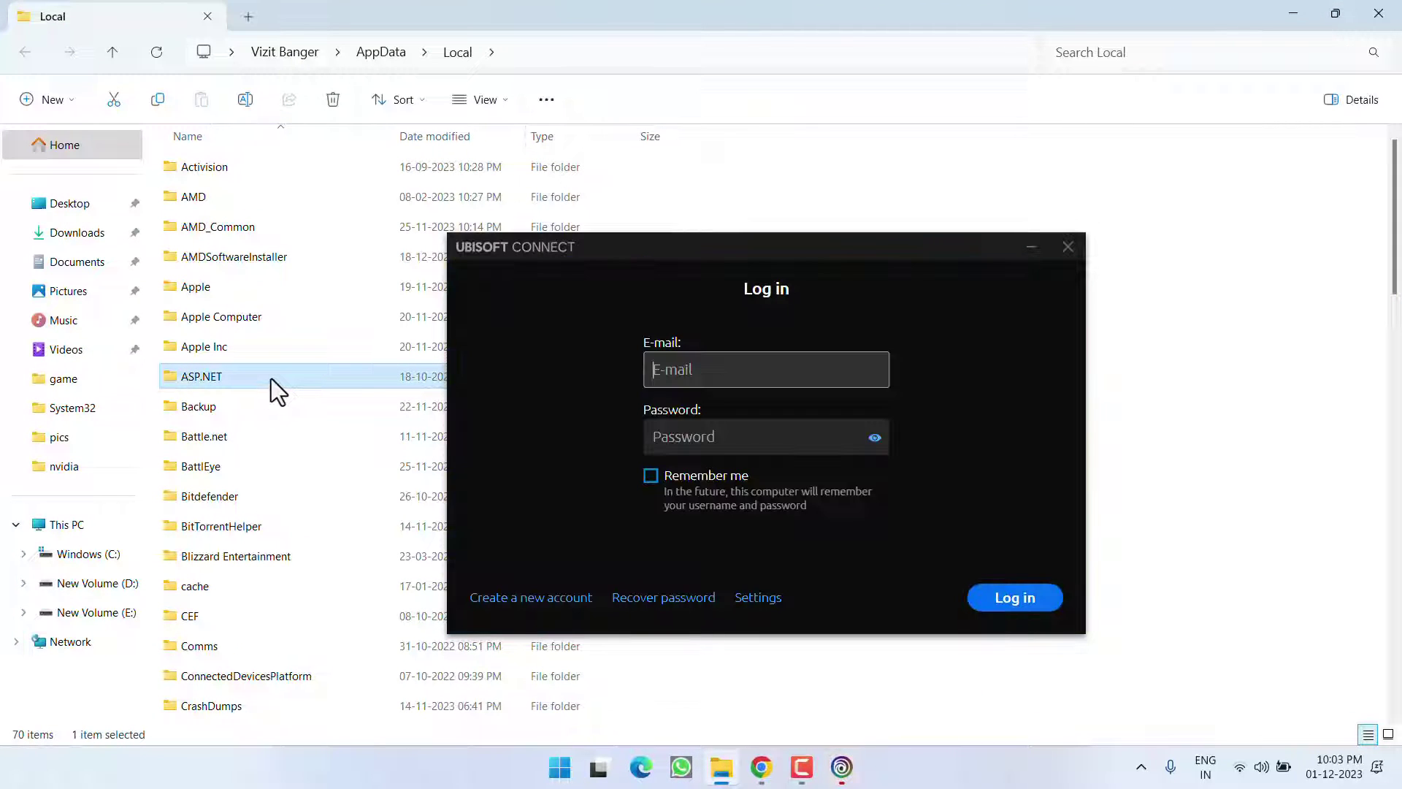
pyautogui.click(1068, 247)
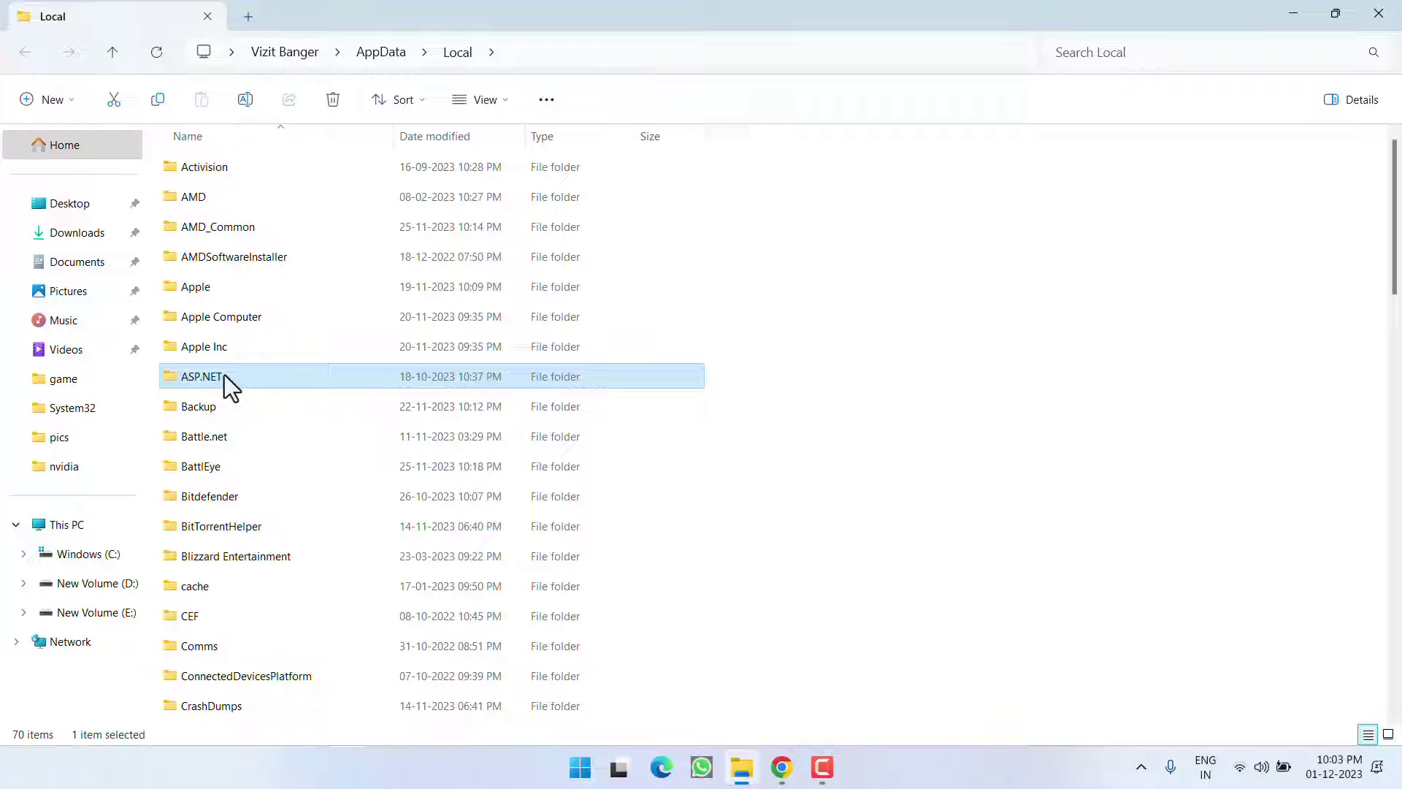
pyautogui.press('u')
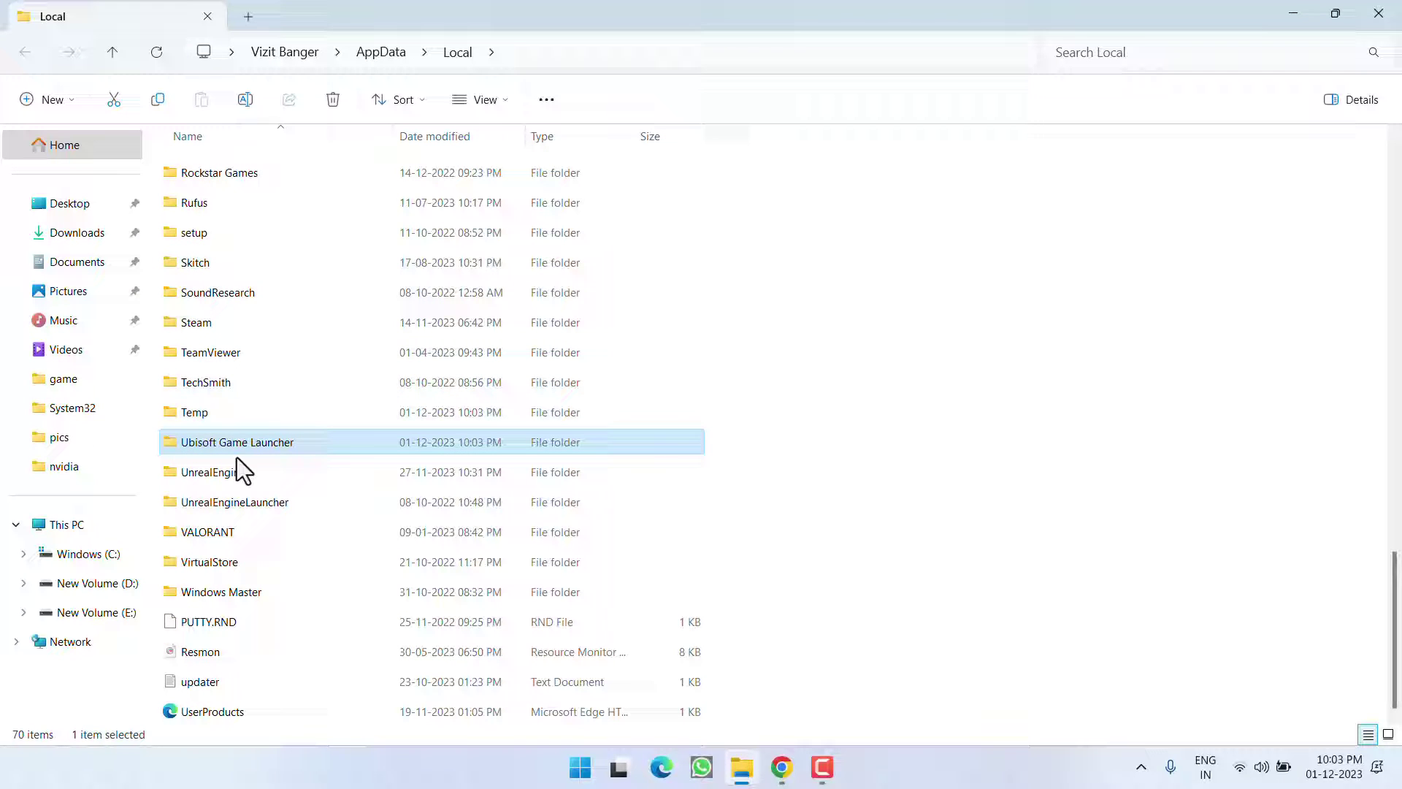
pyautogui.rightClick(220, 448)
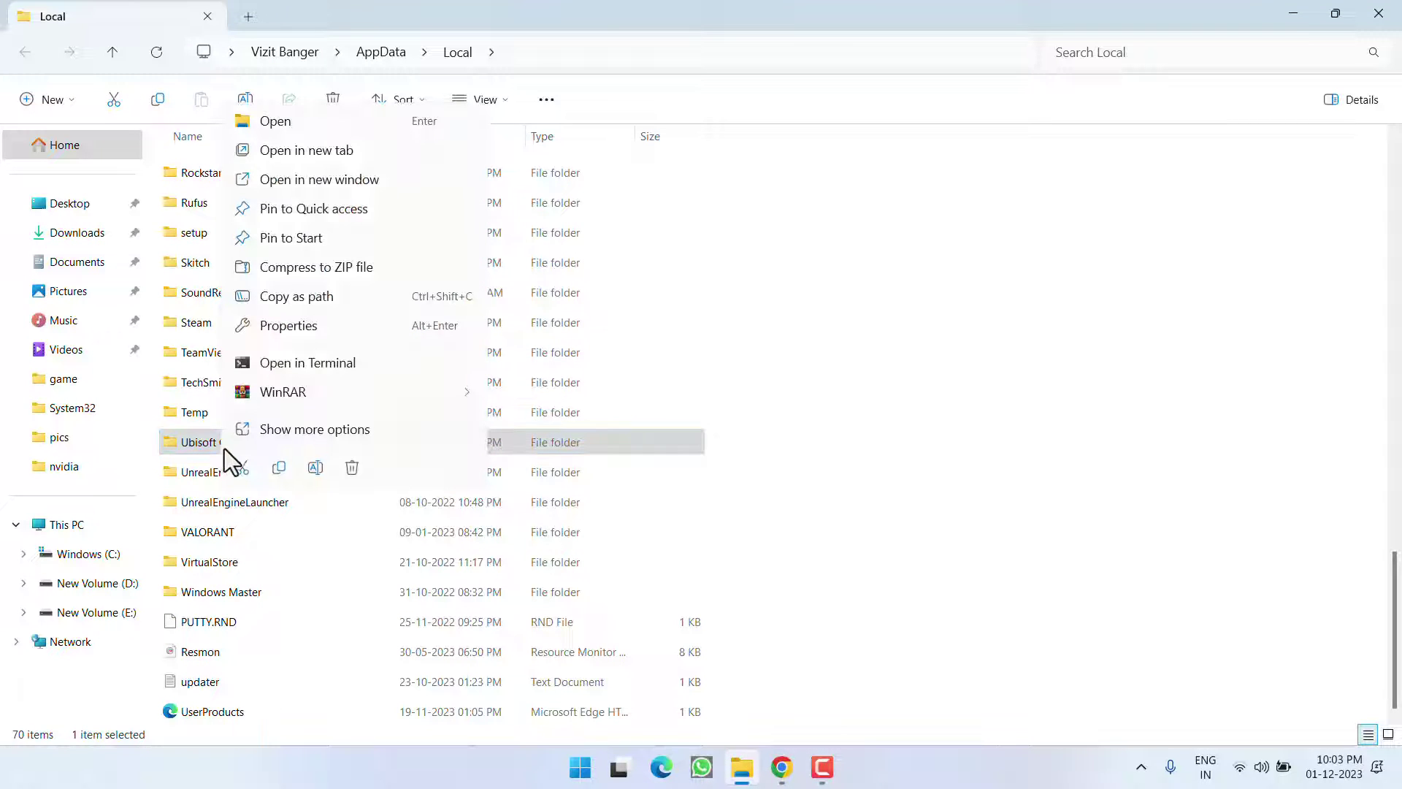
pyautogui.click(352, 467)
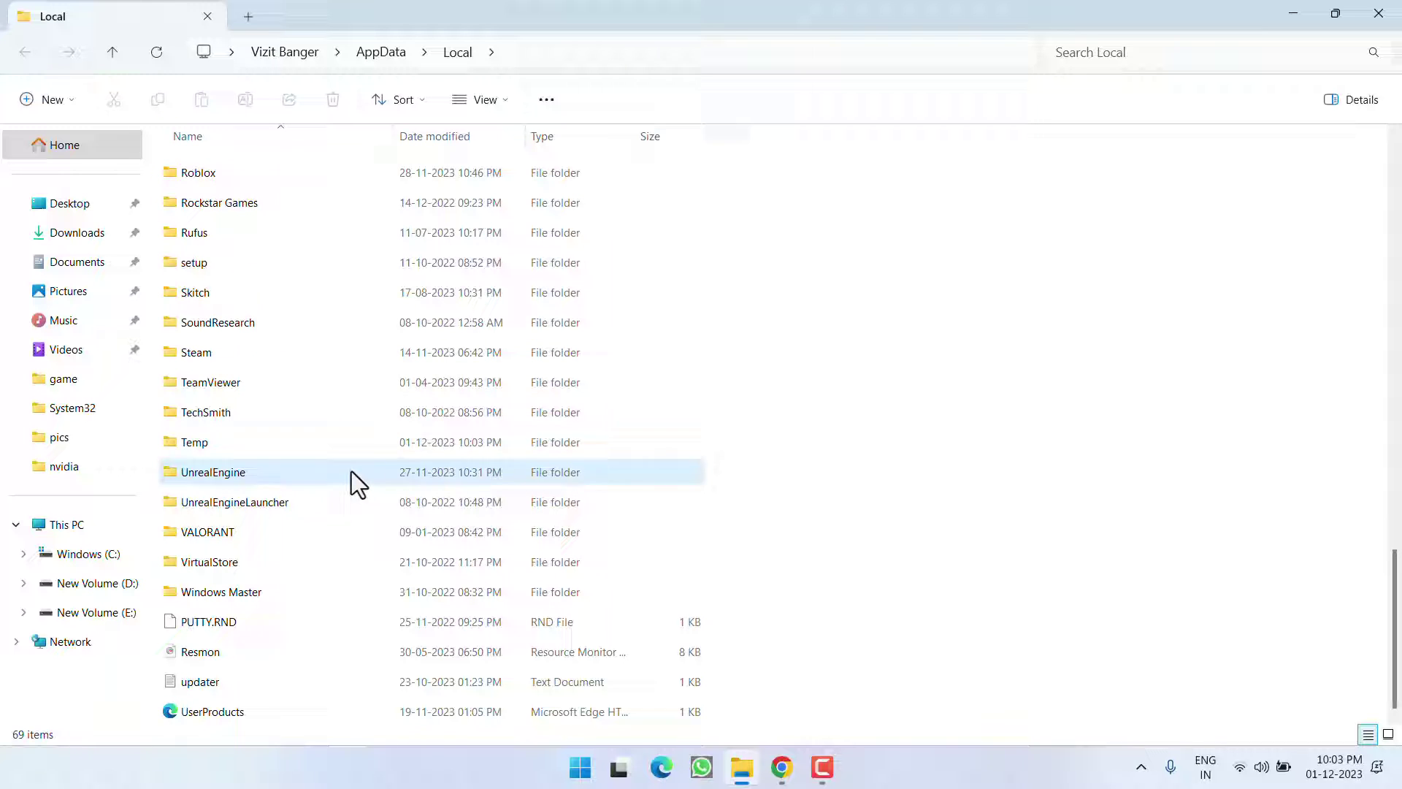
pyautogui.click(1377, 13)
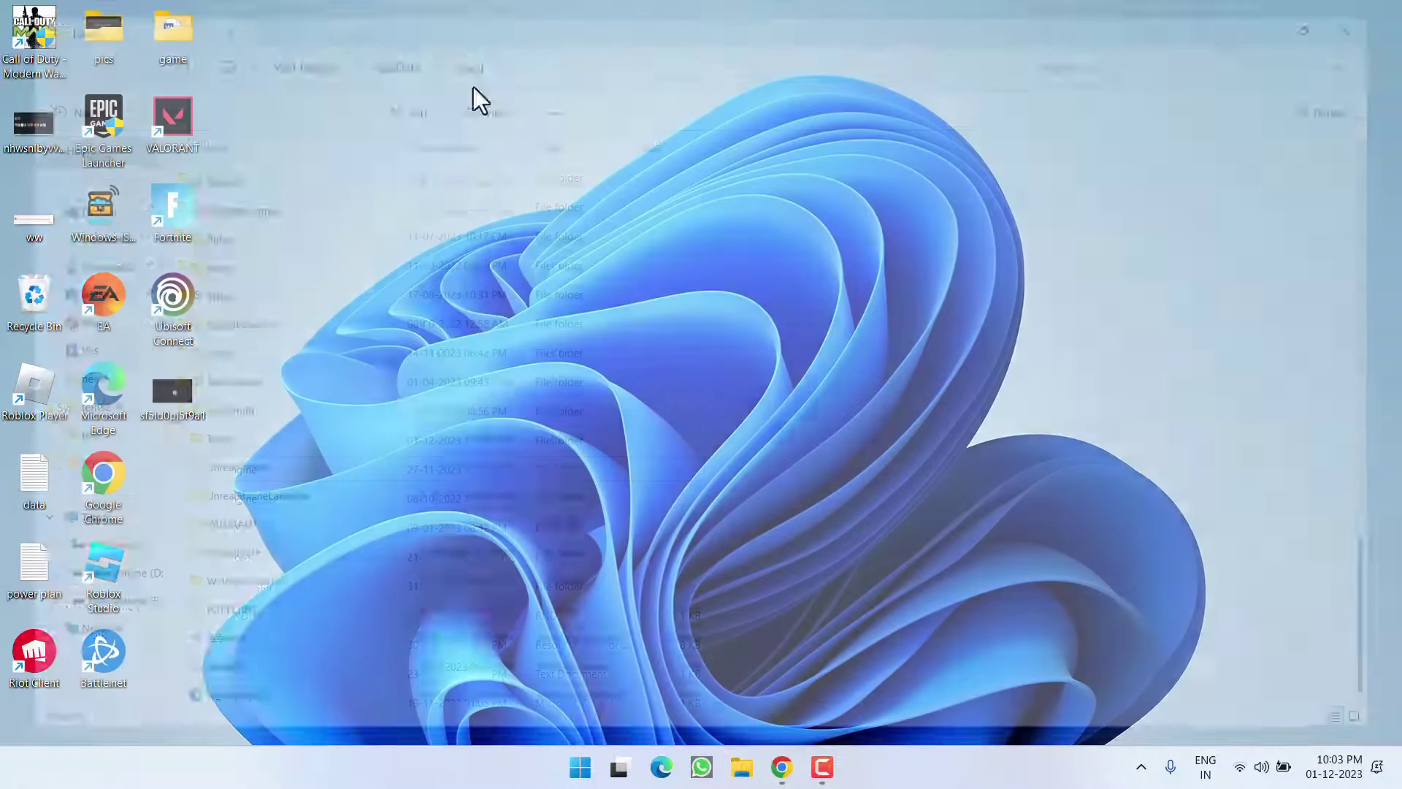
pyautogui.doubleClick(174, 307)
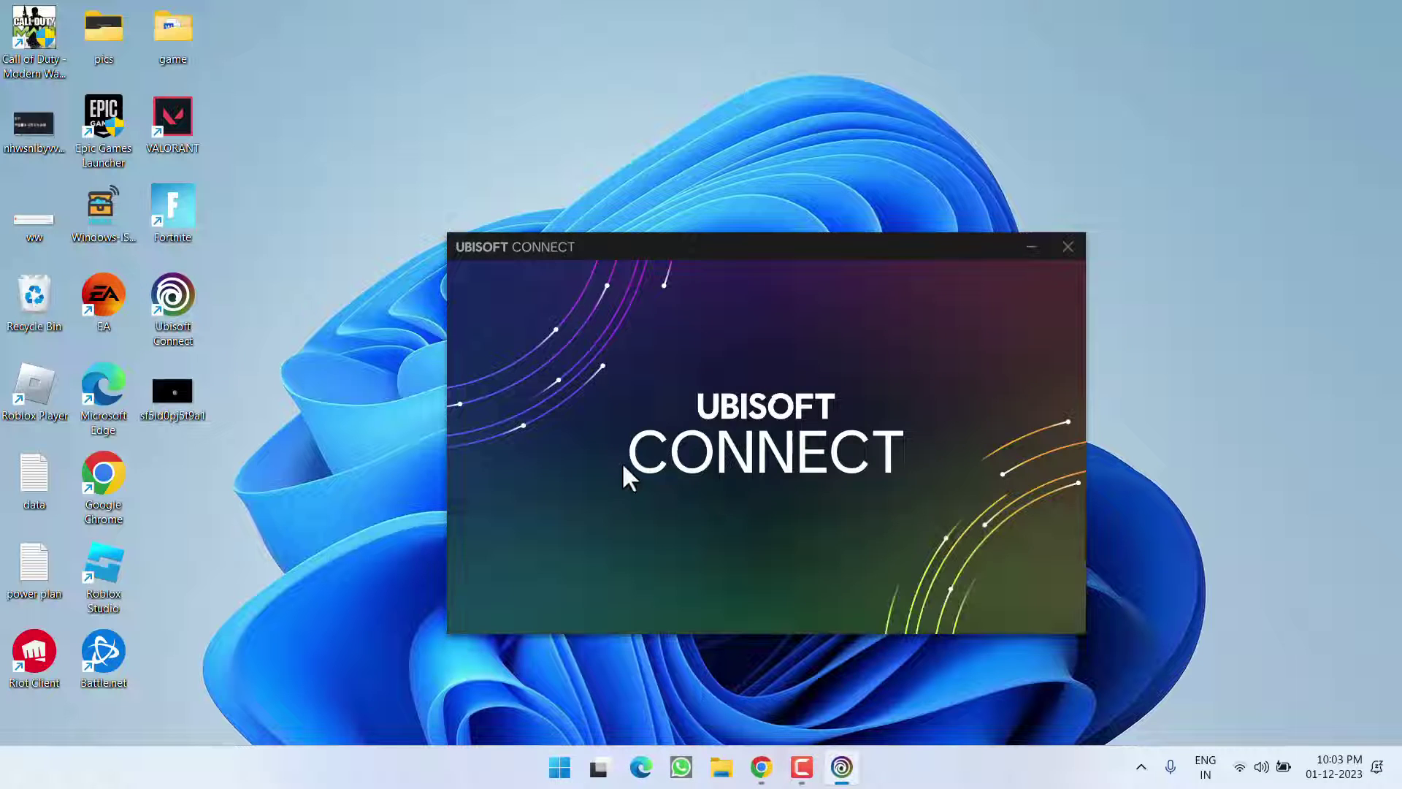
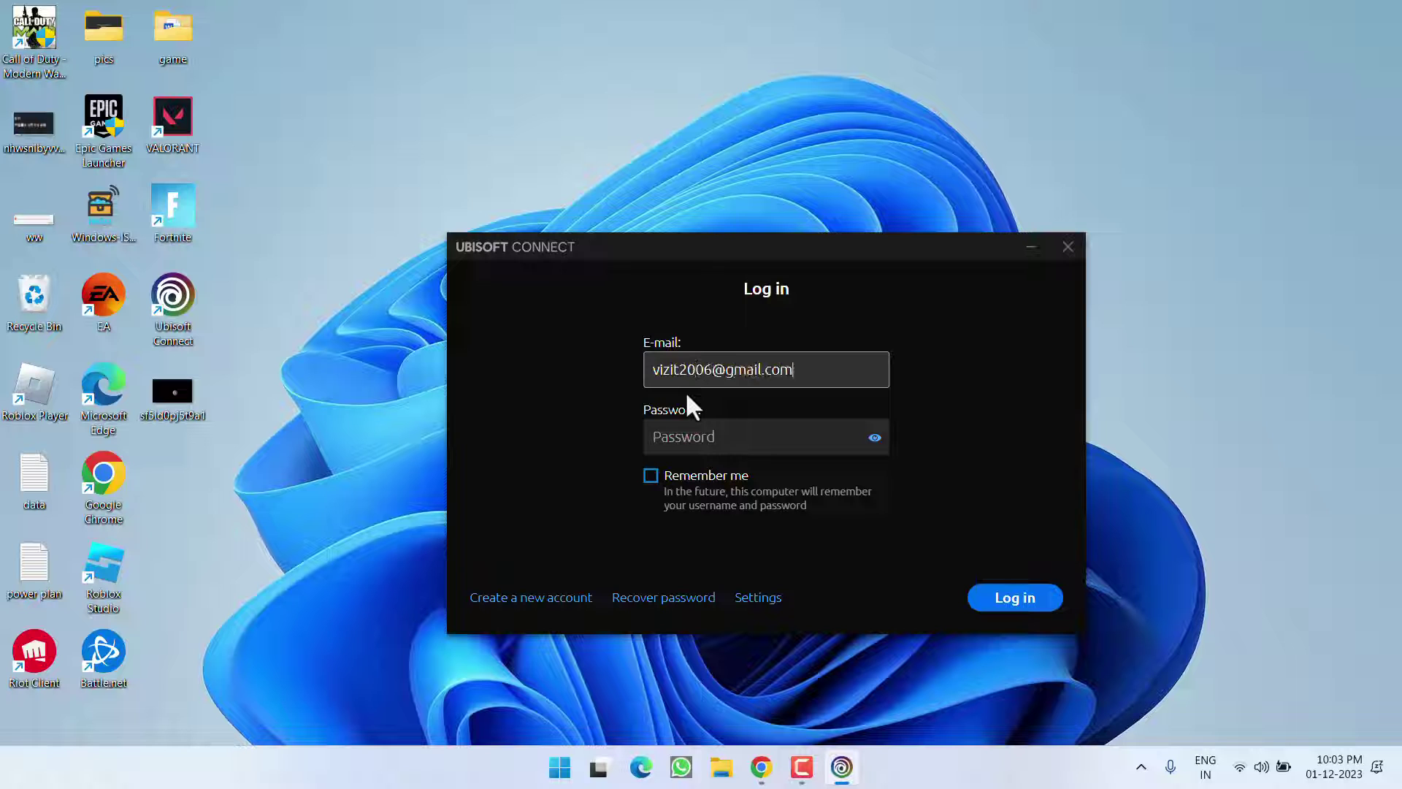
# - Log in with the account e-mail and password, open the Store, then minimize the client
pyautogui.press('Tab')
pyautogui.write('********')
pyautogui.press('Return')
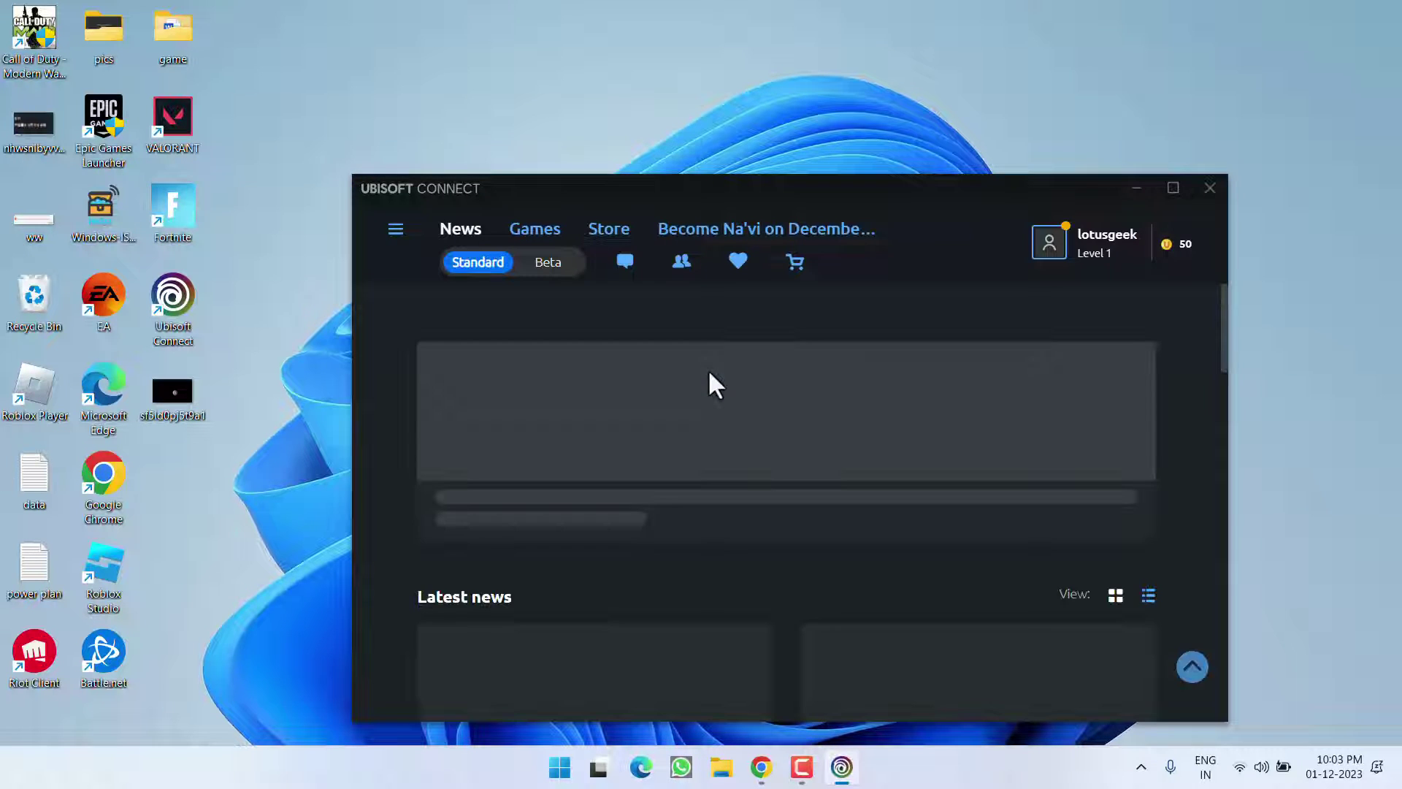
pyautogui.click(612, 231)
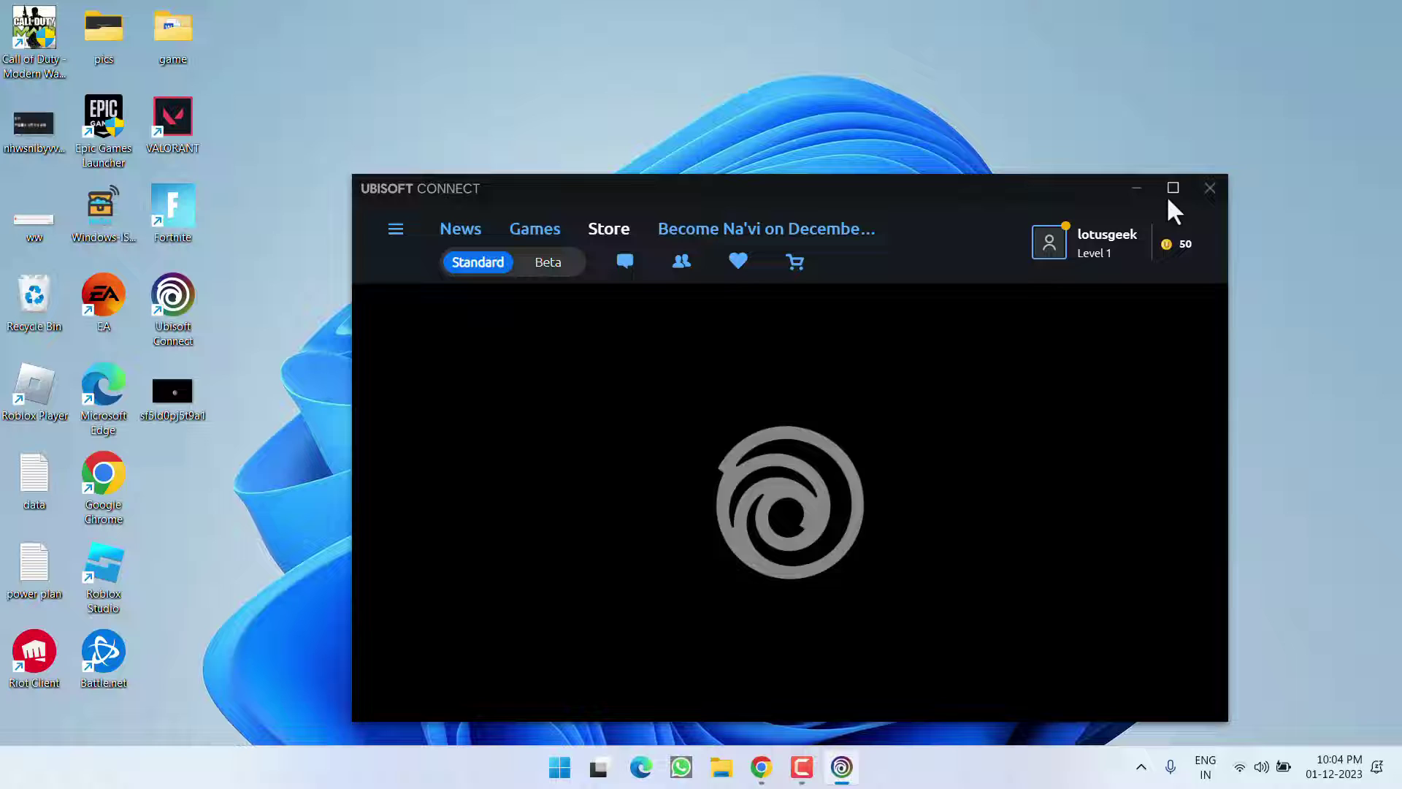
pyautogui.click(1137, 187)
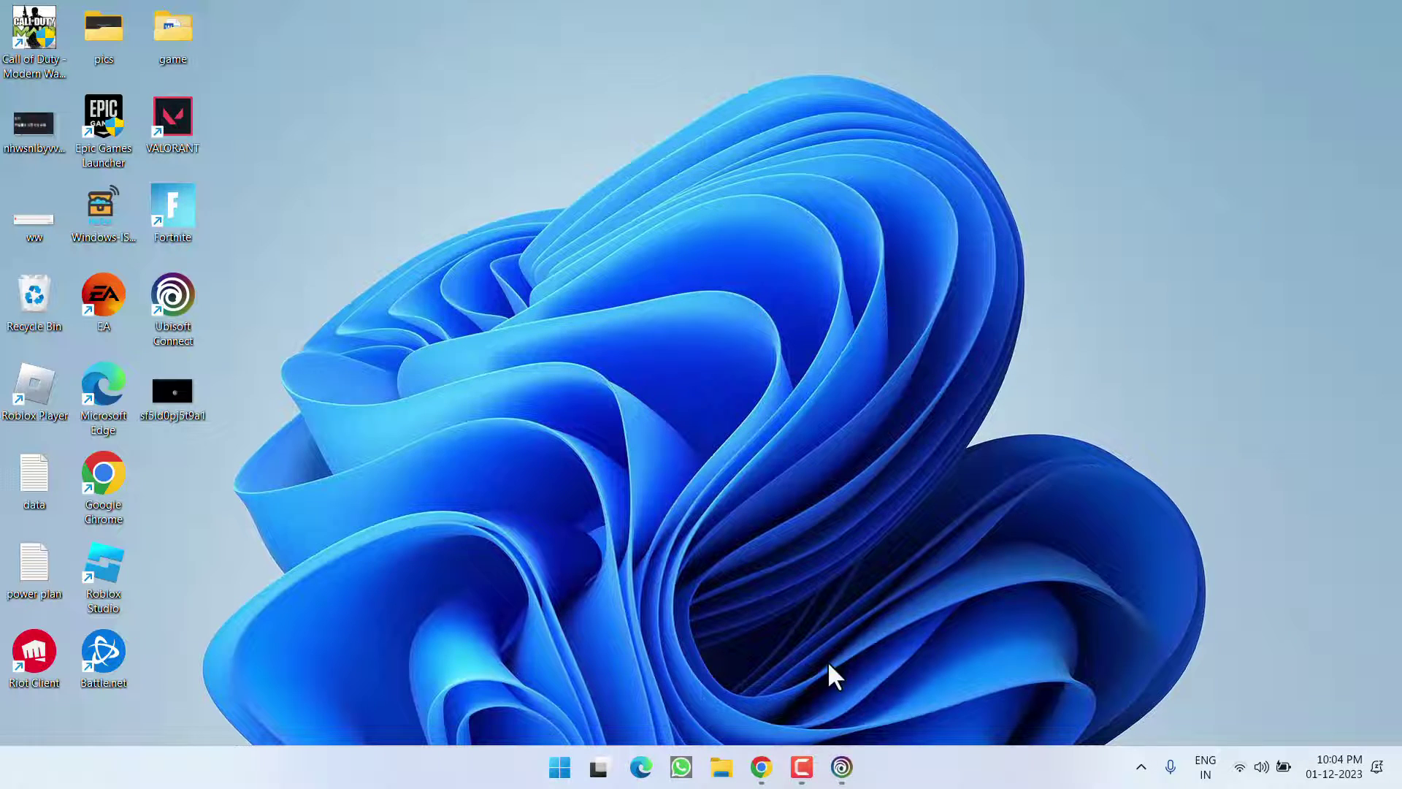
# - Log out of Ubisoft Connect via the account dropdown and close its reappearing login window
pyautogui.click(842, 767)
pyautogui.click(1074, 233)
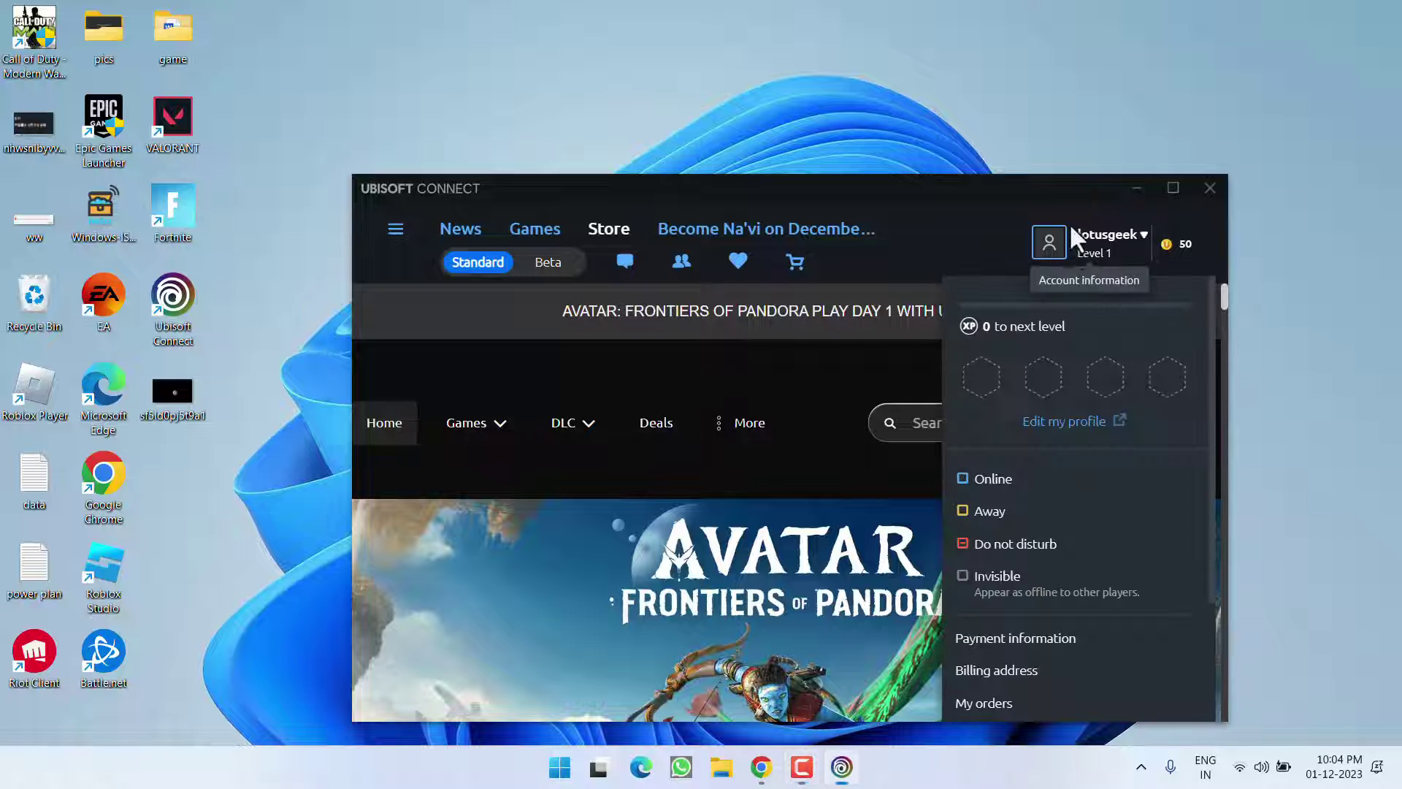
pyautogui.scroll(-3, 1050, 584)
pyautogui.click(989, 711)
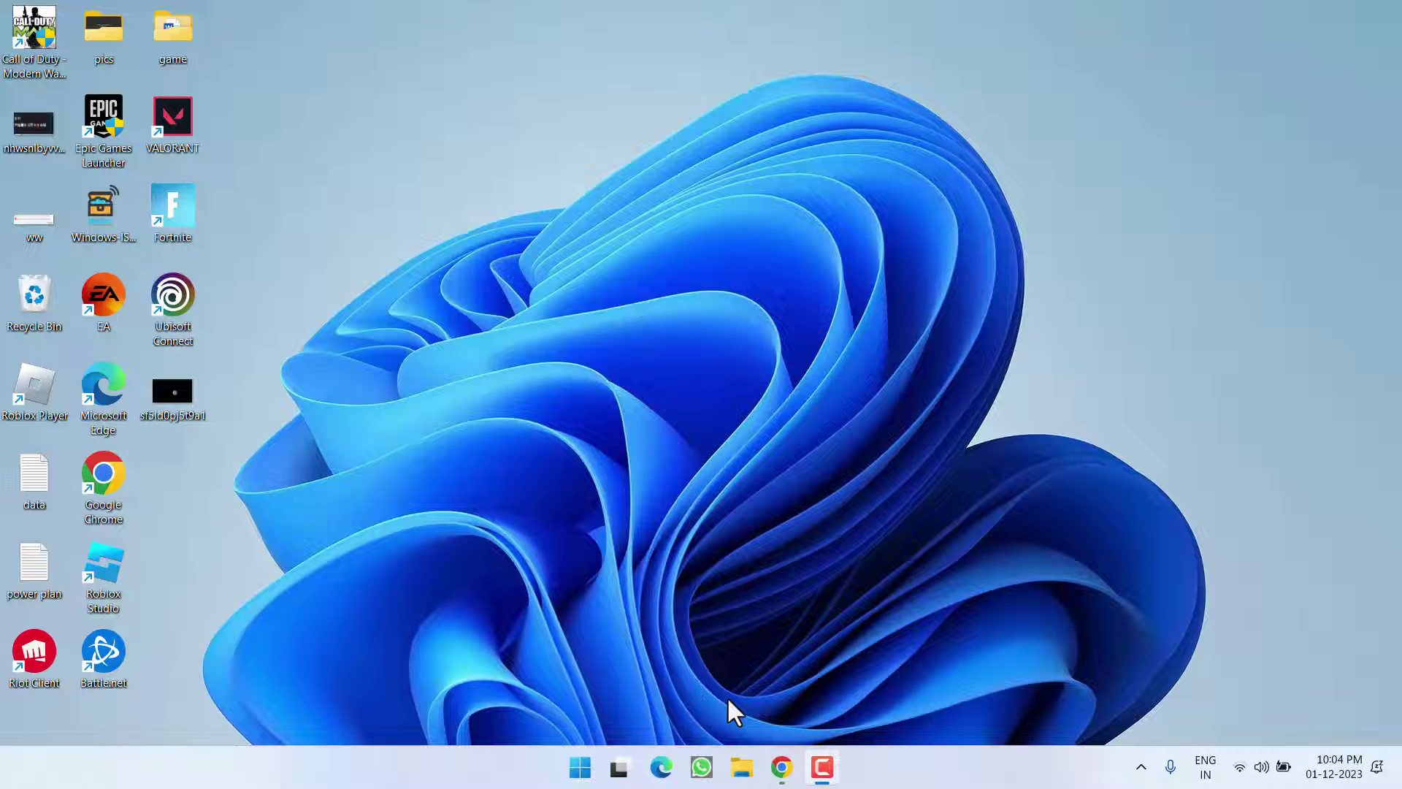
pyautogui.click(781, 767)
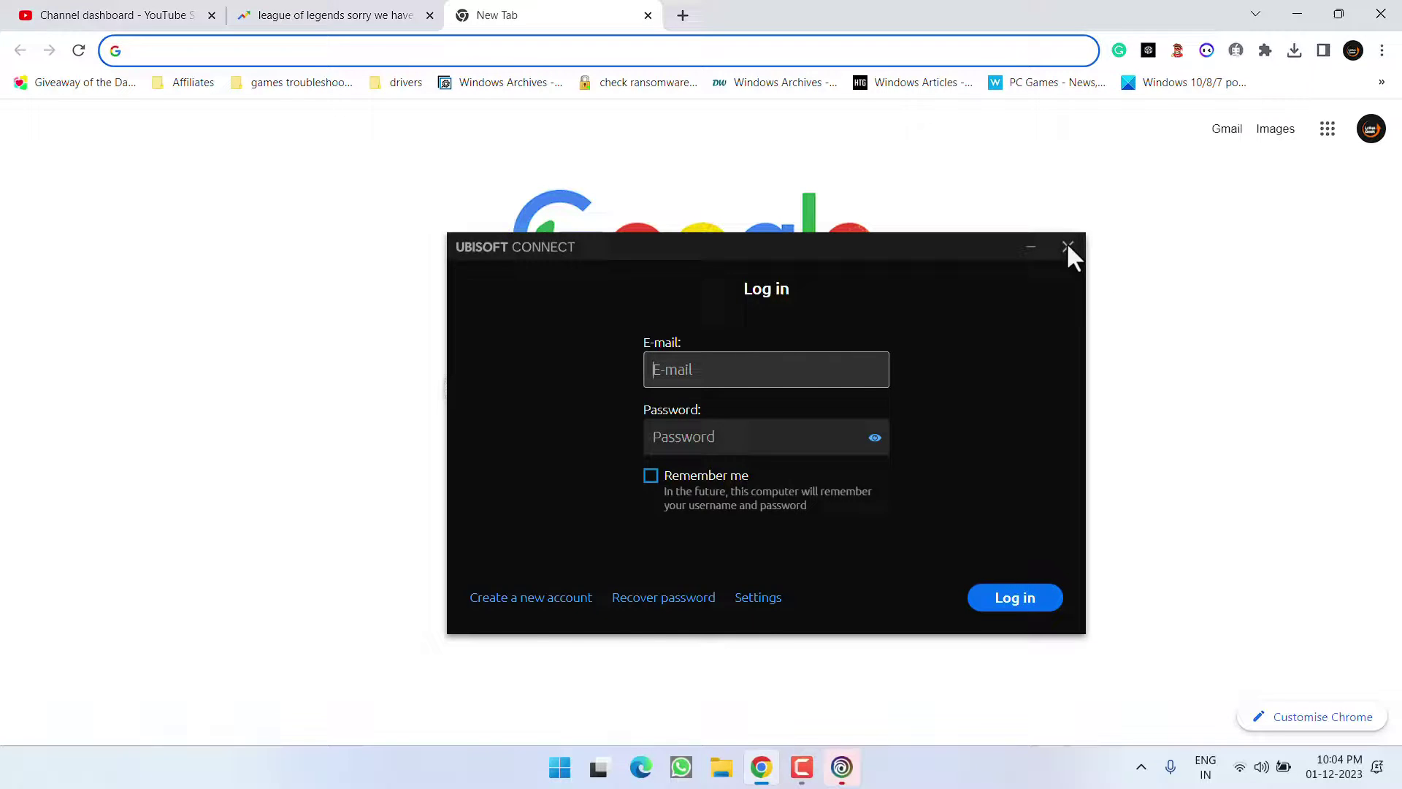
pyautogui.click(1067, 247)
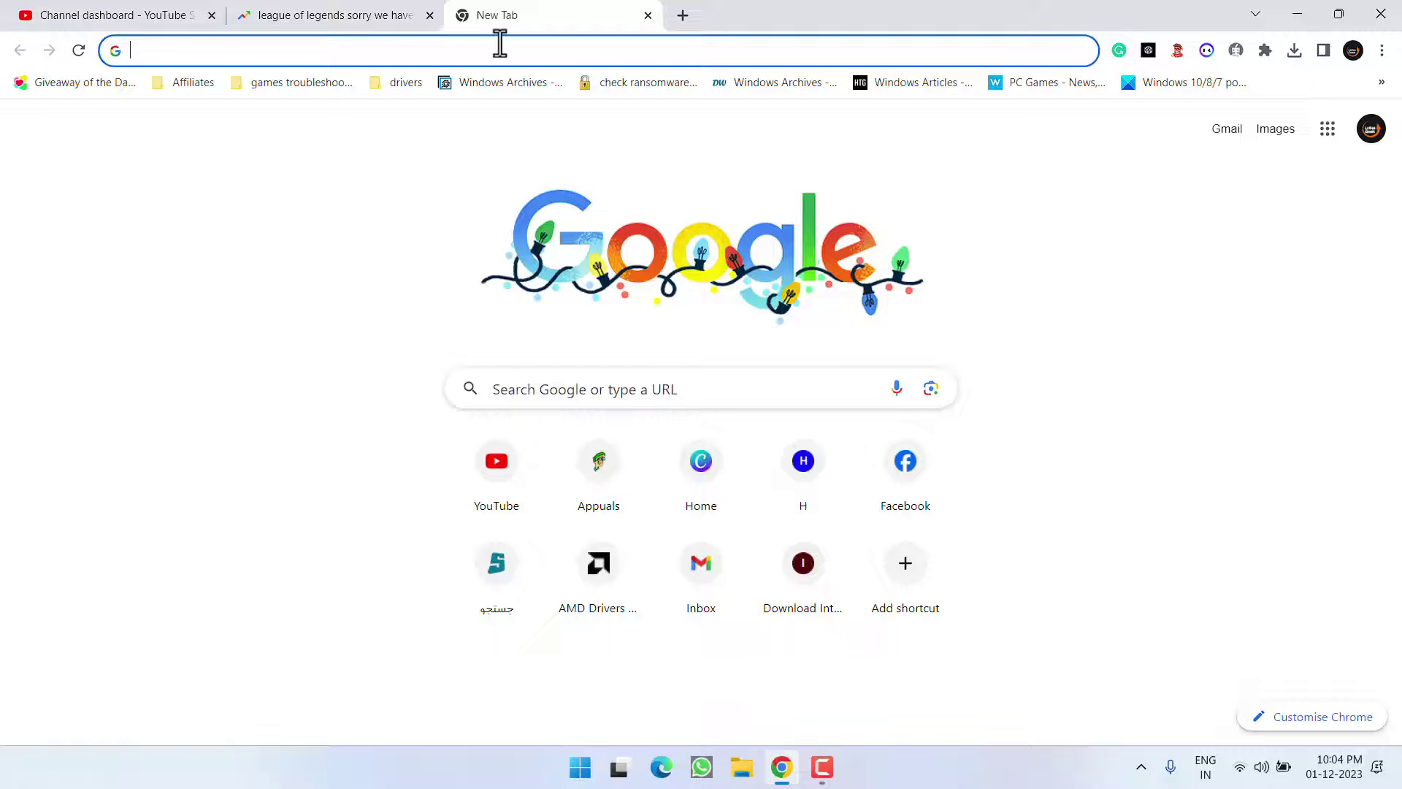
# - Search 'ubisoft website' in Chrome and open ubisoft.com
pyautogui.write('ubisoft website')
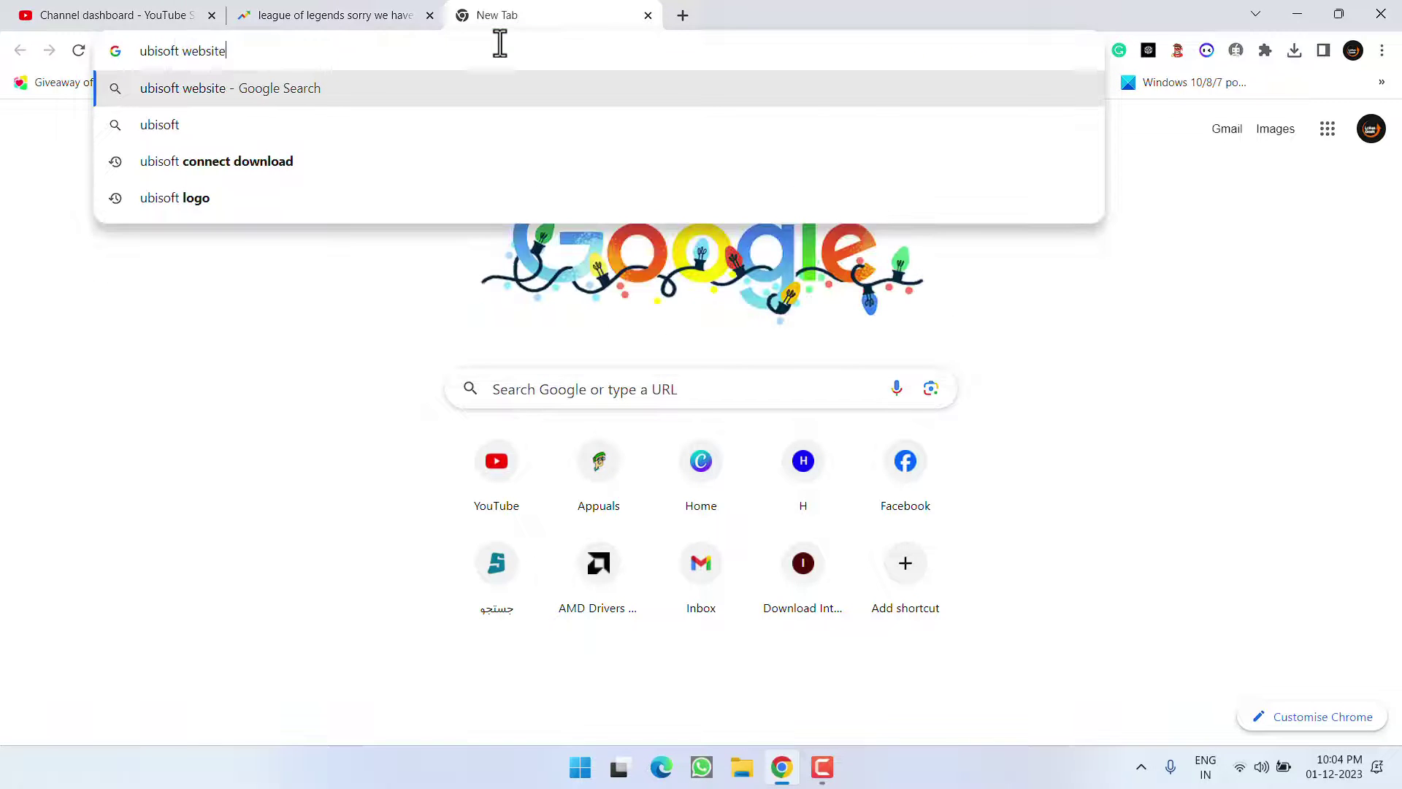
pyautogui.press('Return')
pyautogui.click(363, 330)
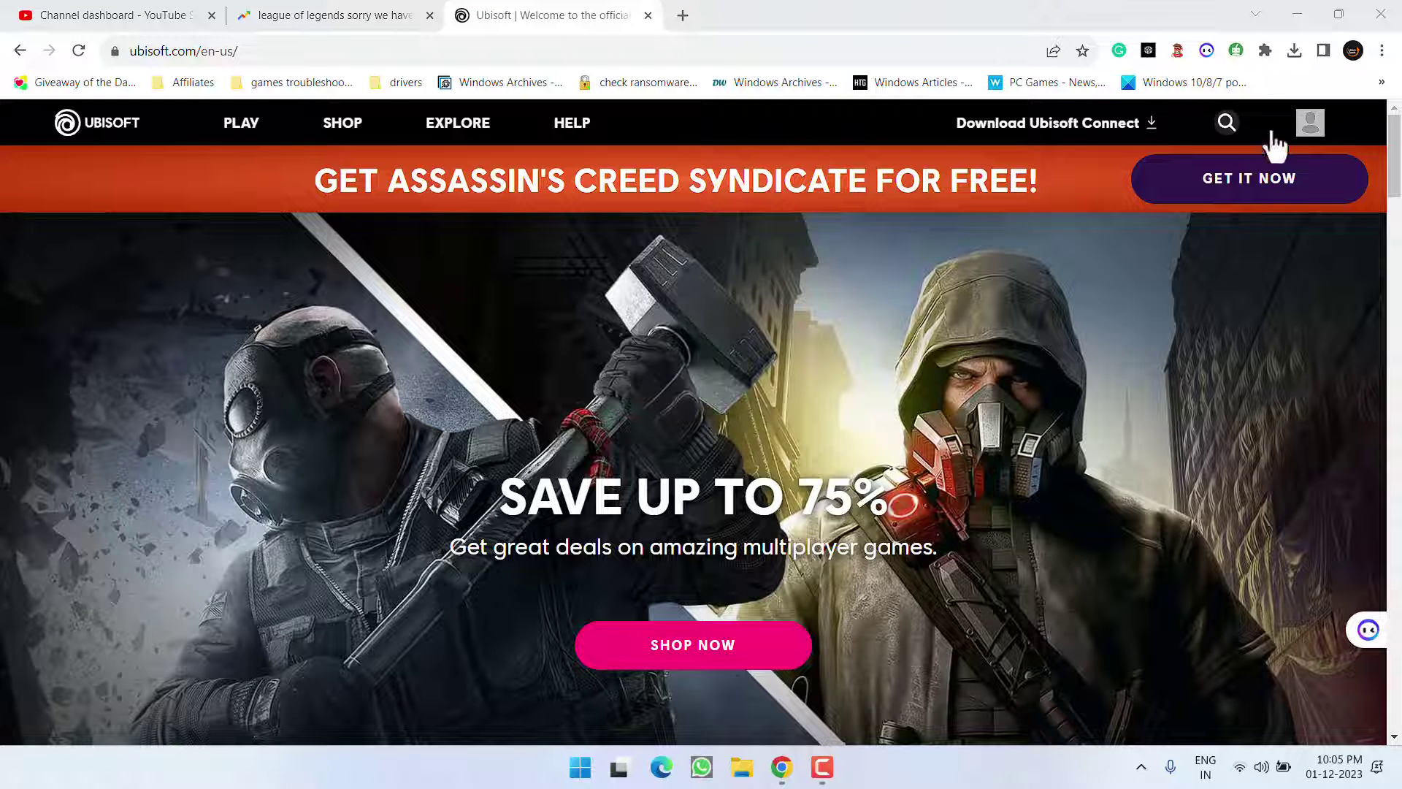
# - Sign in to the Ubisoft account on ubisoft.com with the account e-mail and password
pyautogui.click(1312, 130)
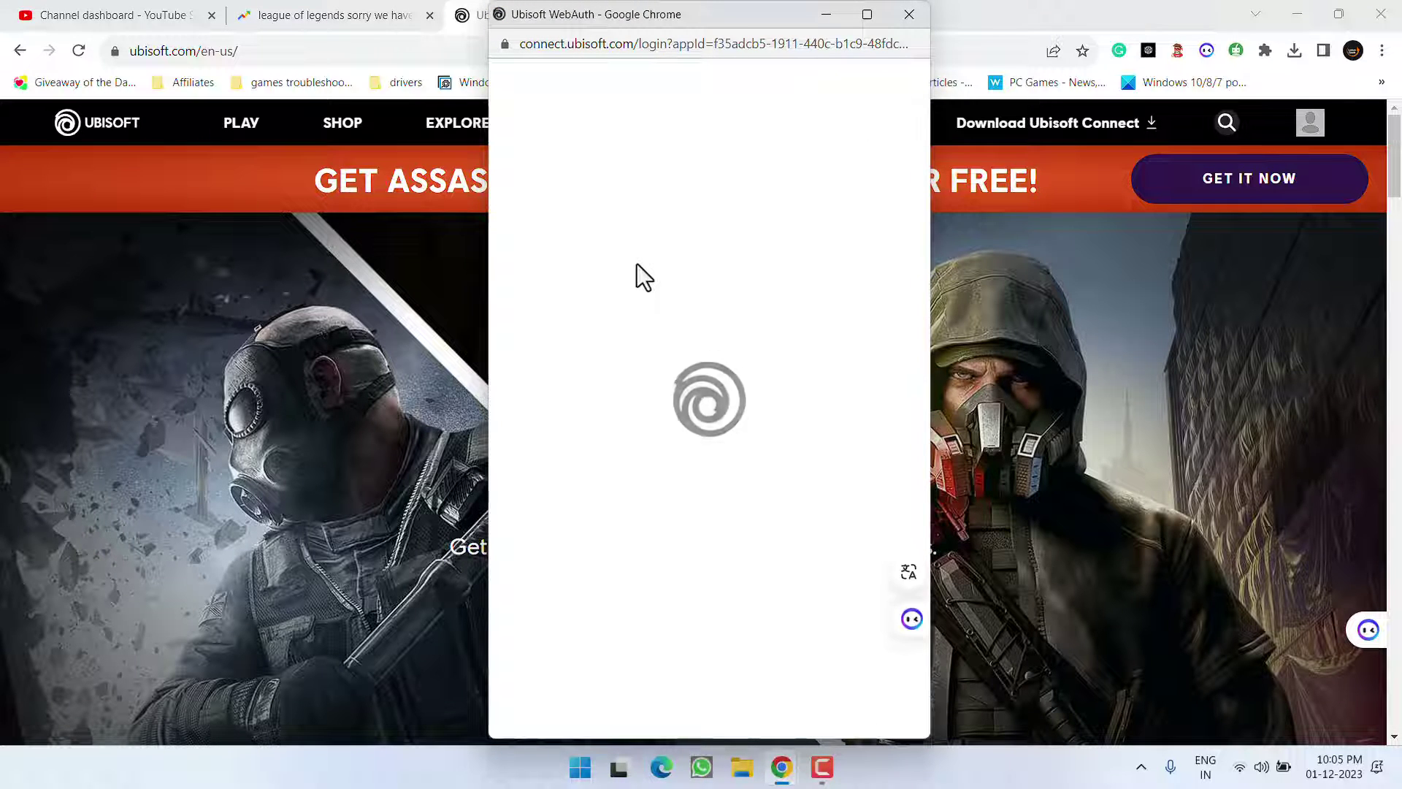
pyautogui.click(633, 303)
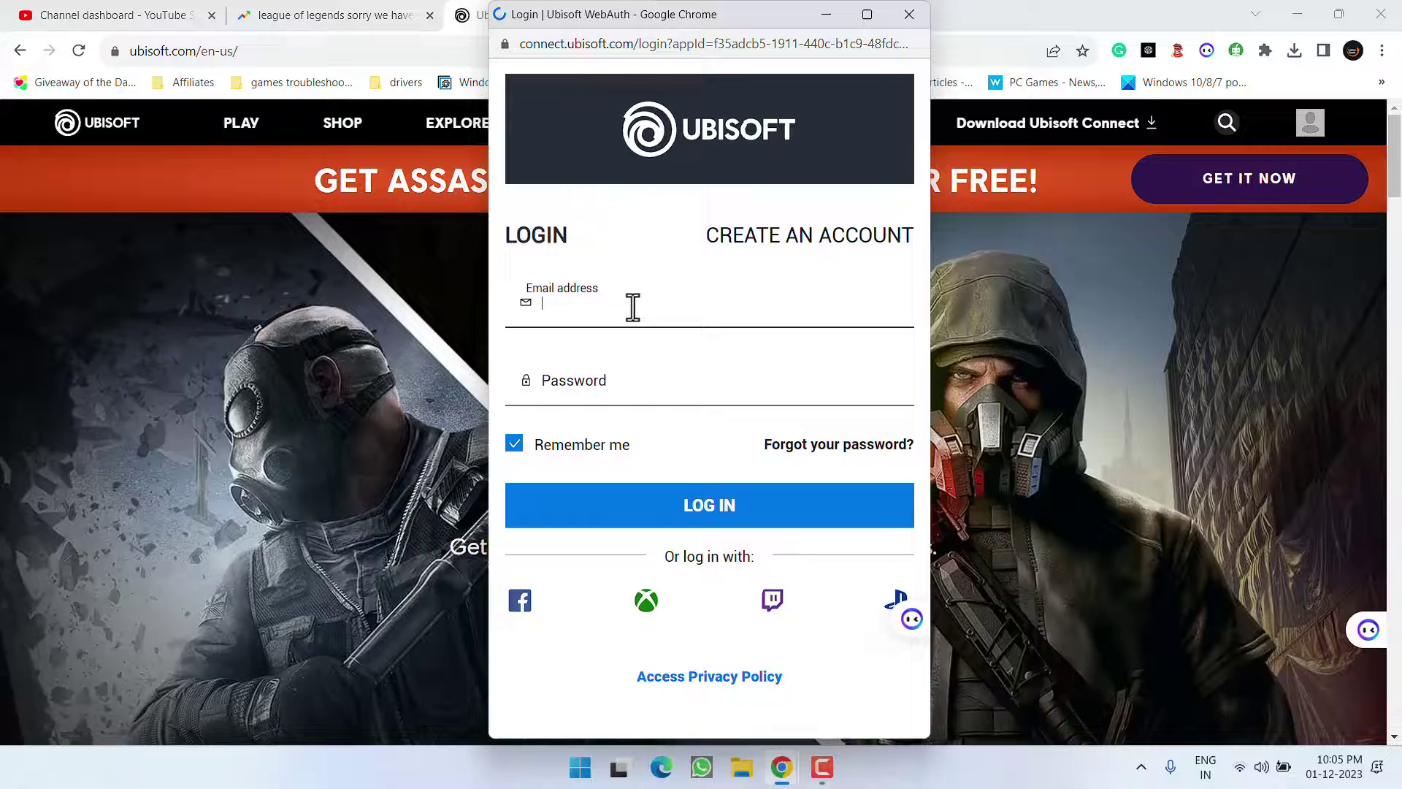
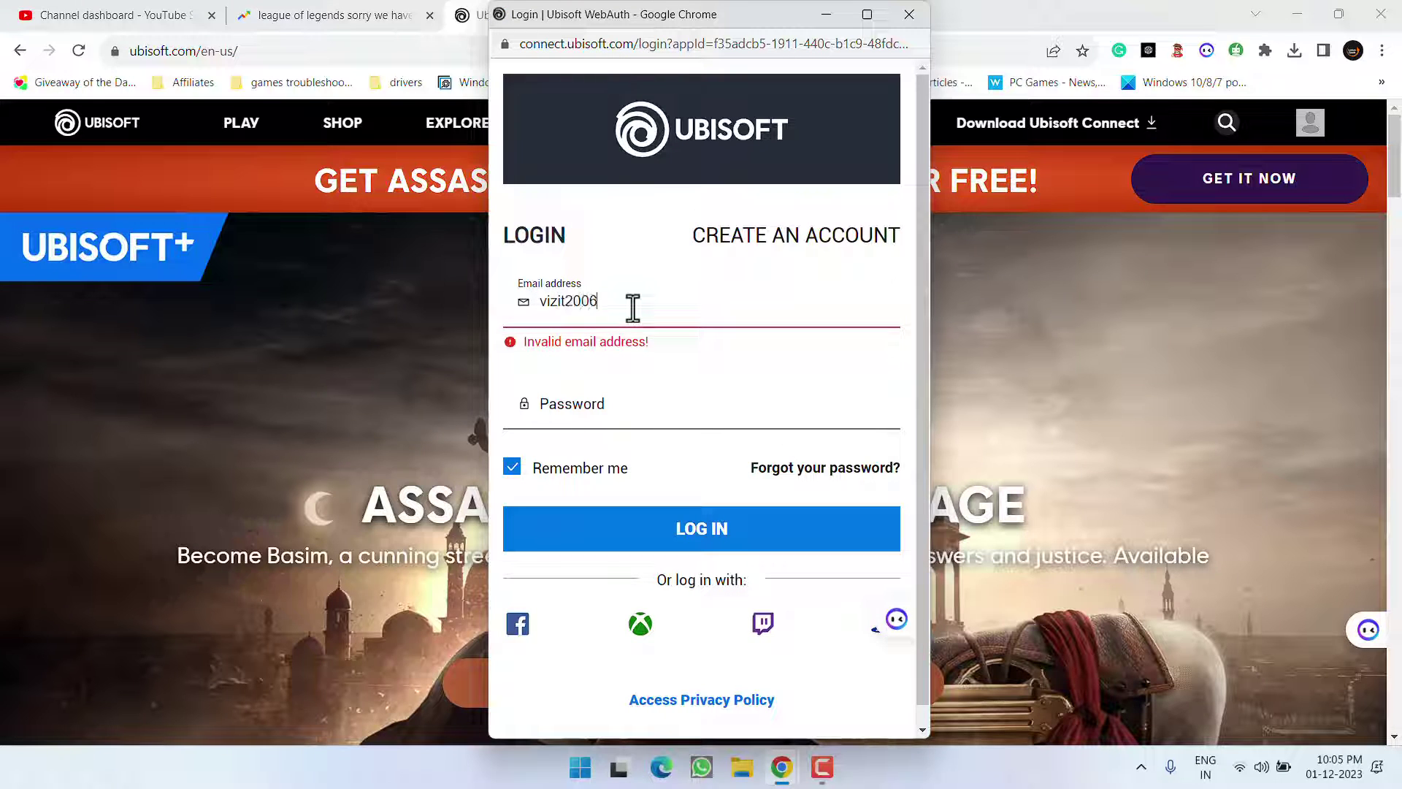
pyautogui.press('Tab')
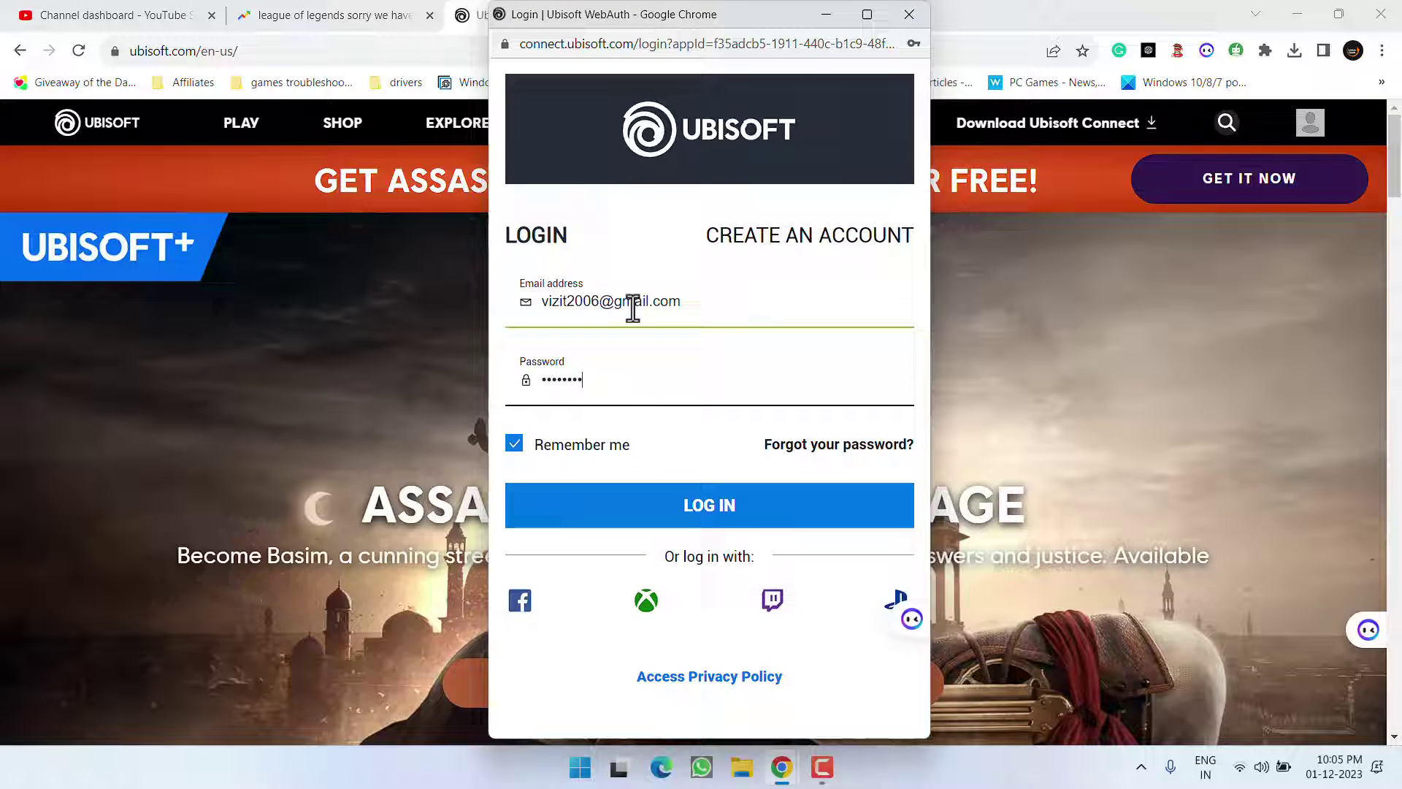
pyautogui.press('Return')
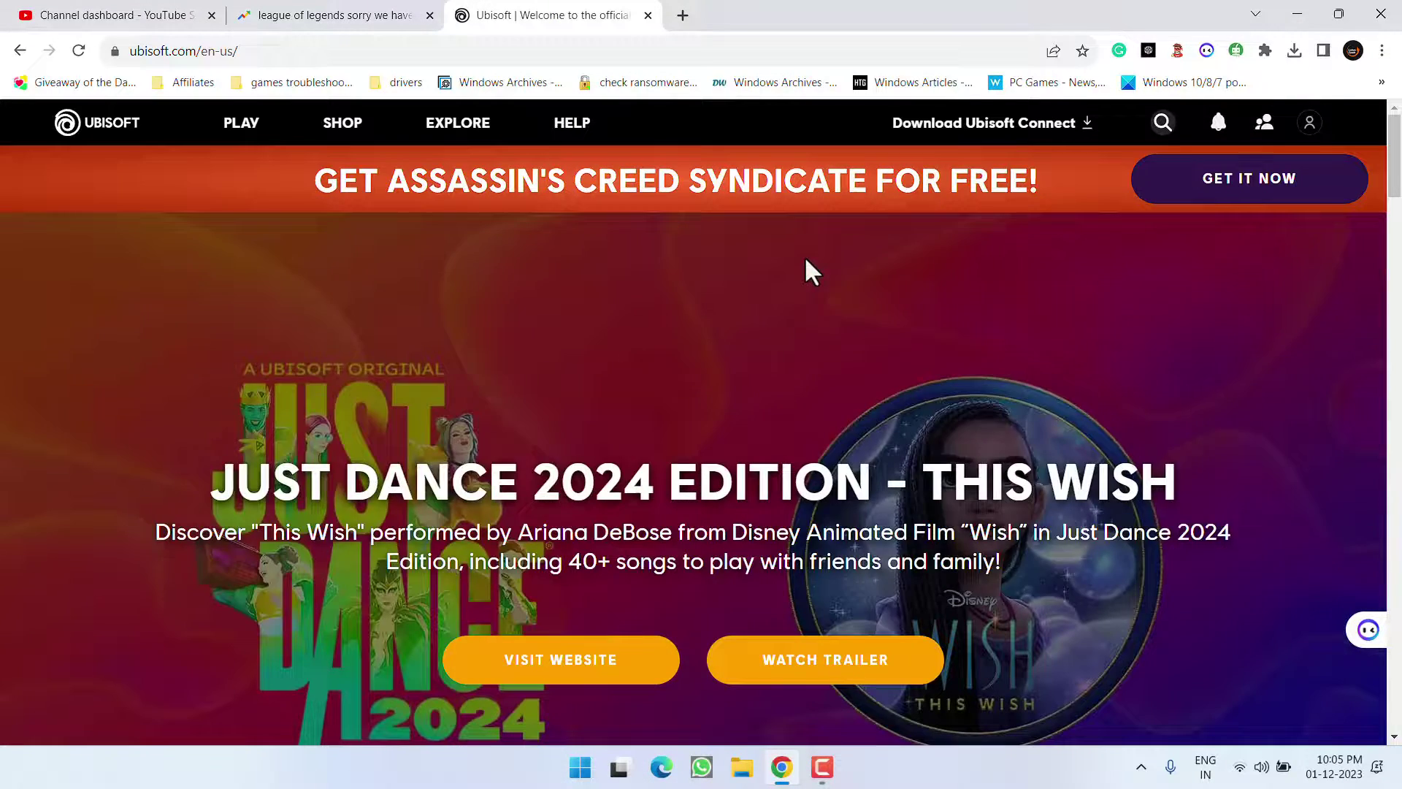
# - Open Account Management and go to its Security section
pyautogui.click(1320, 125)
pyautogui.scroll(-4, 1227, 409)
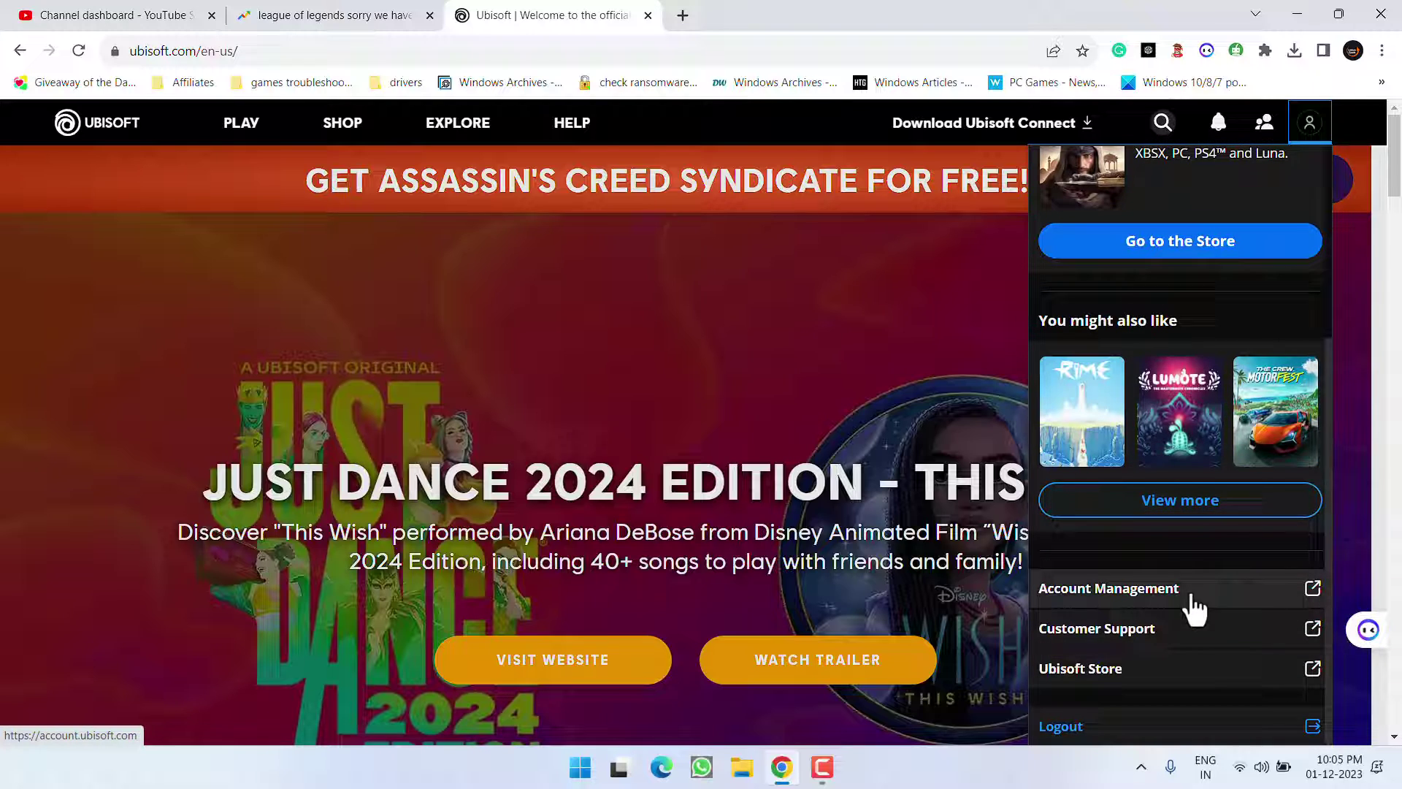
pyautogui.click(1137, 592)
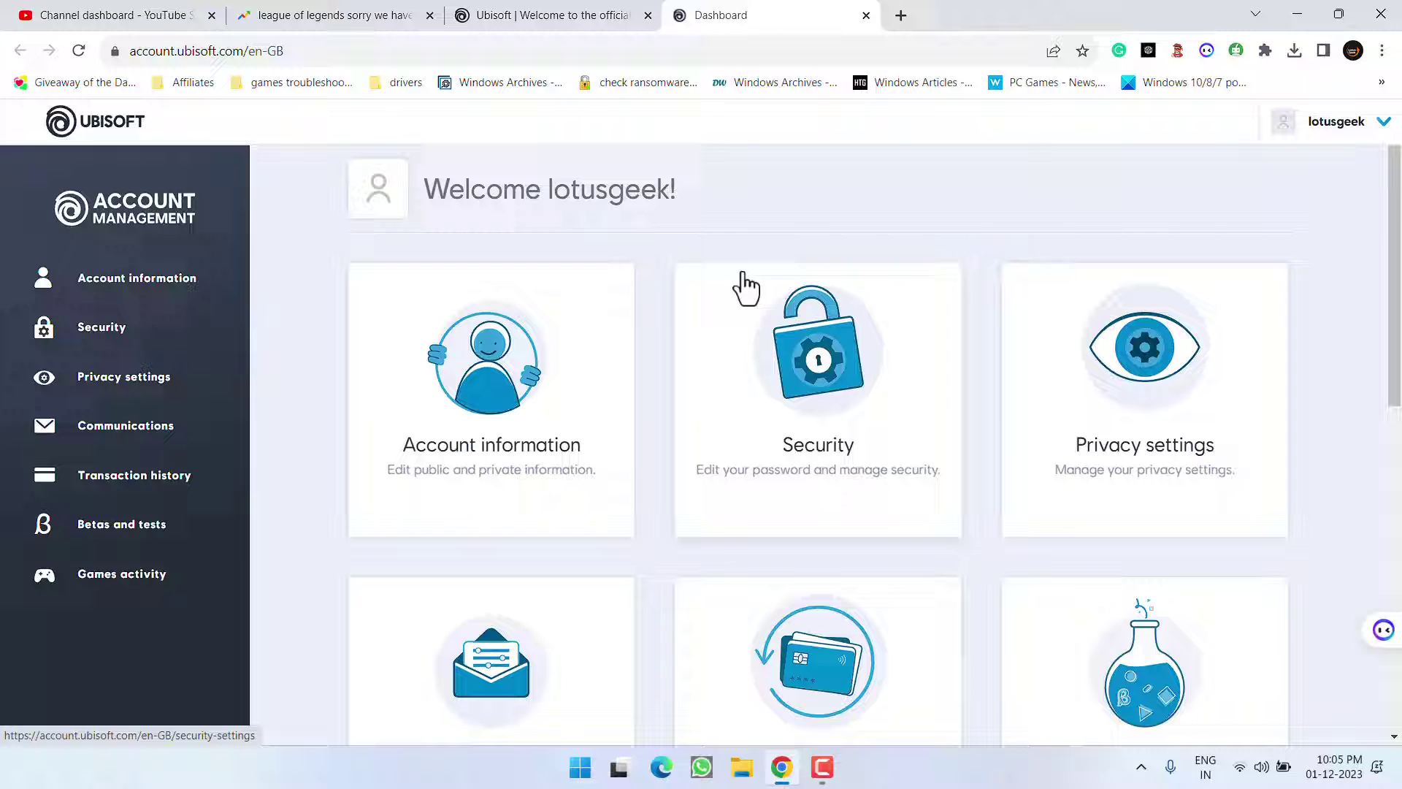
pyautogui.click(89, 336)
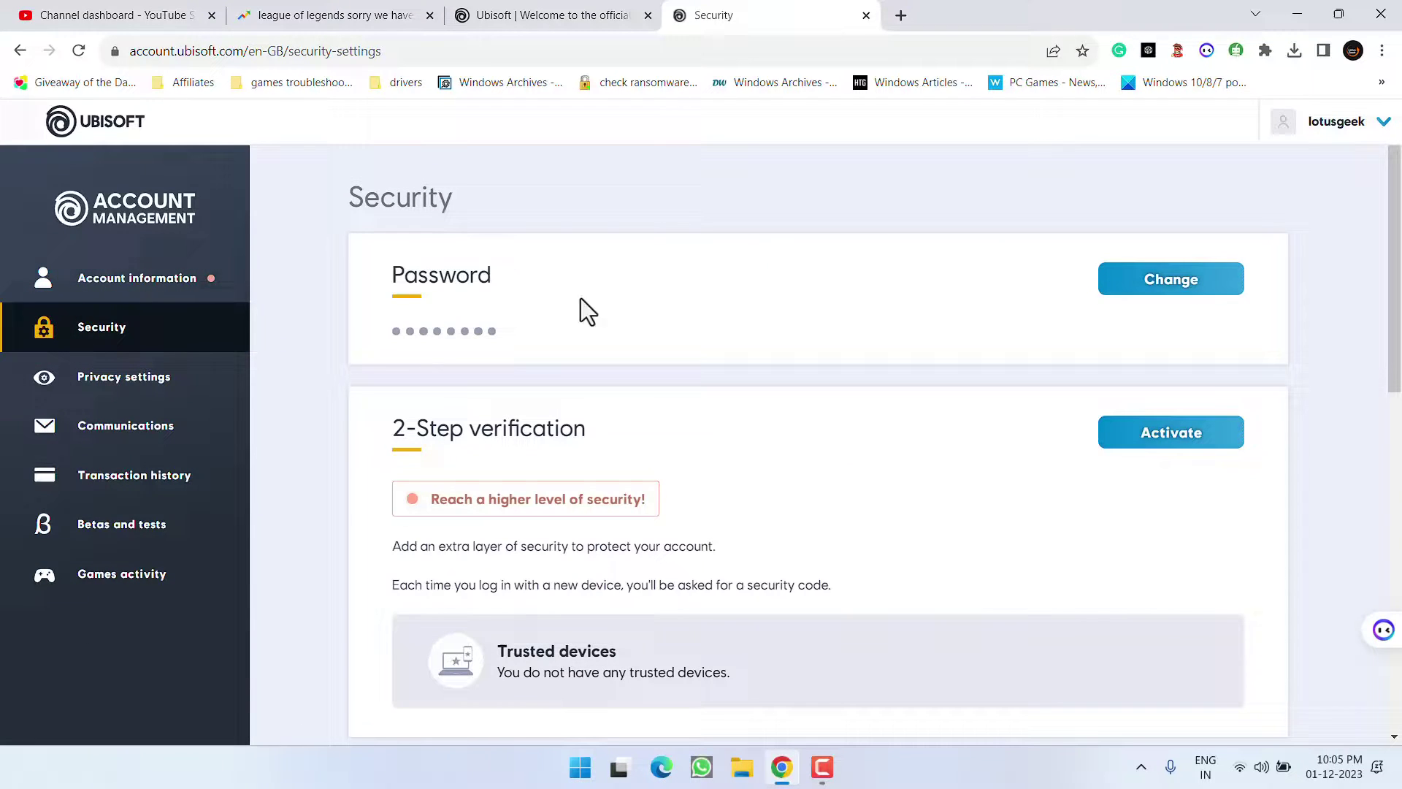
# - Send the password-change e-mail, dismiss the confirmation, and minimize Chrome
pyautogui.click(1175, 291)
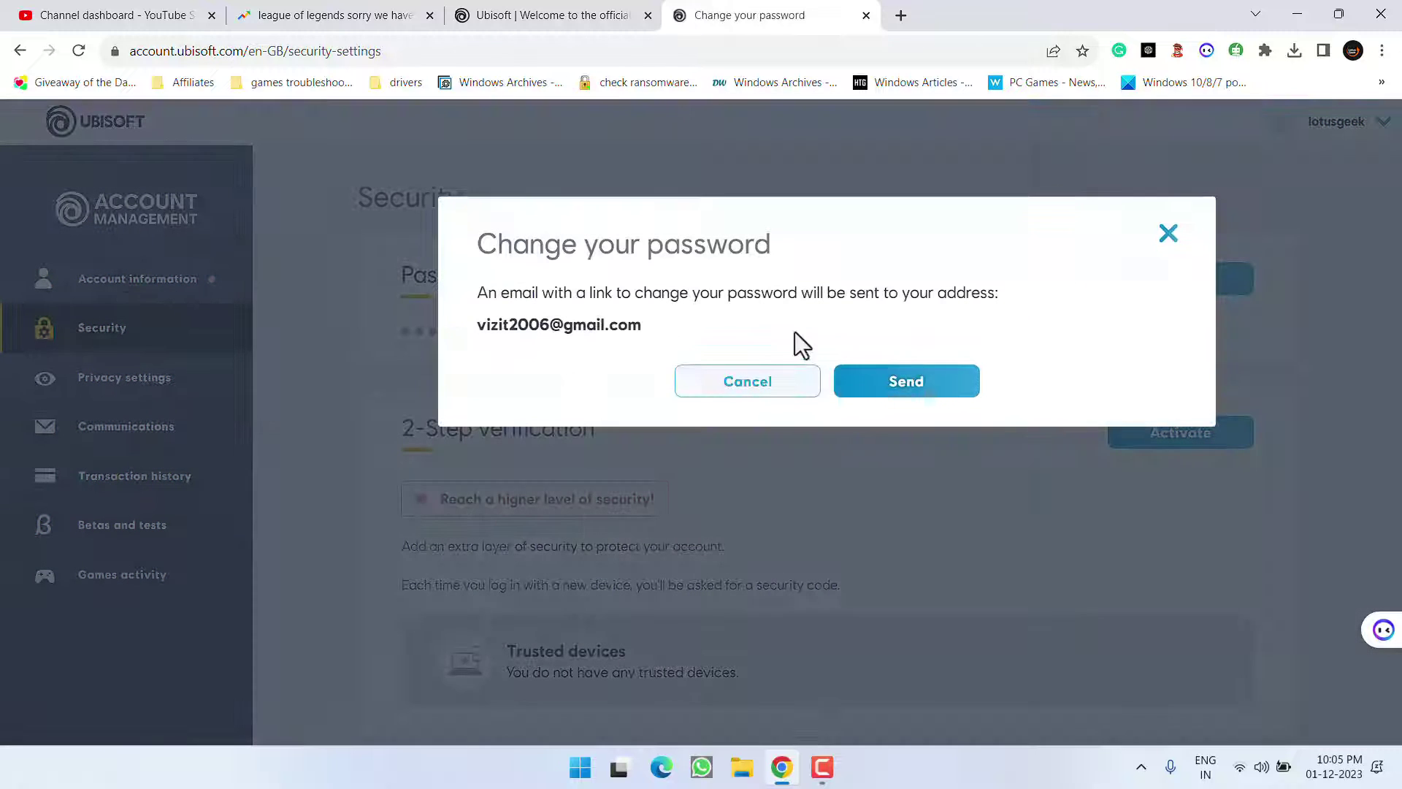
pyautogui.click(897, 384)
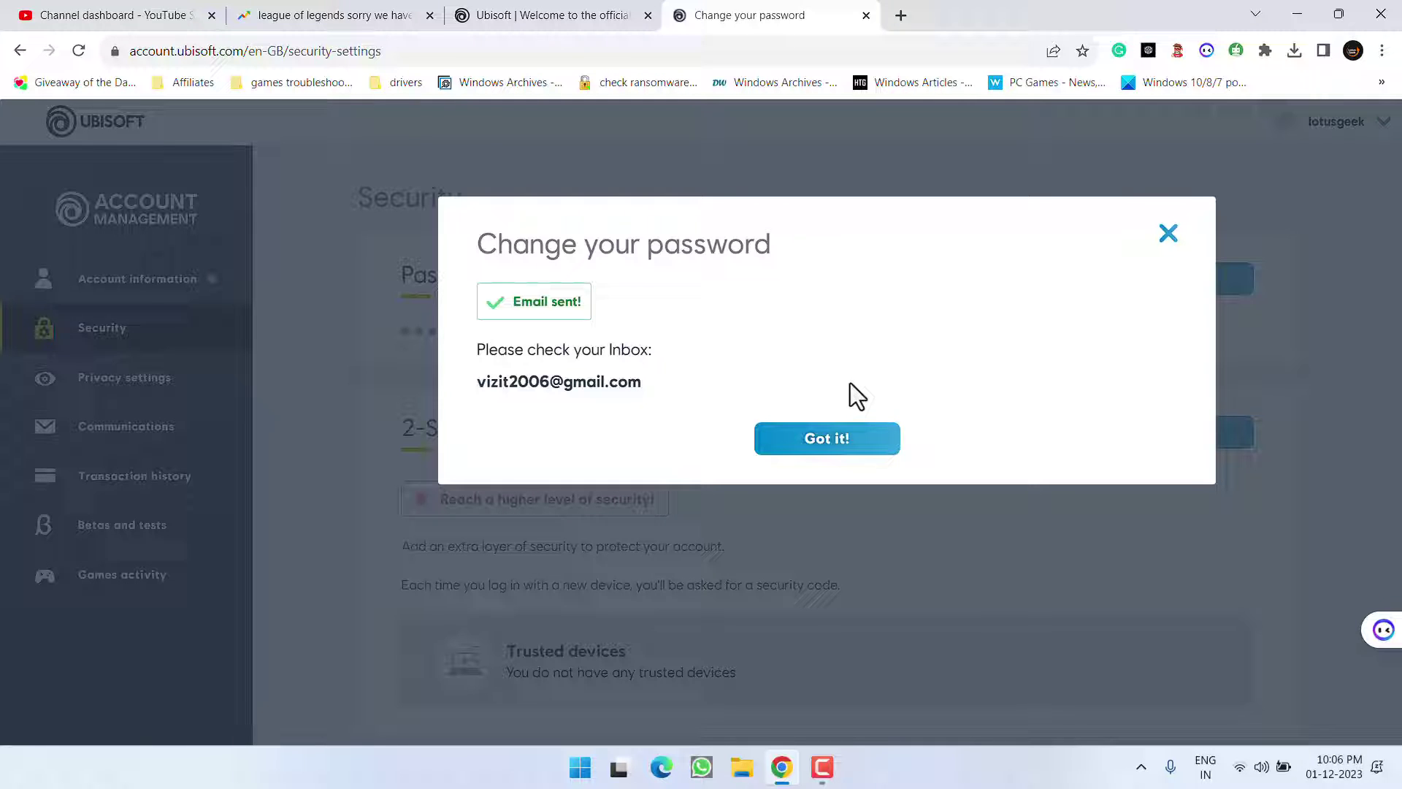
pyautogui.click(842, 445)
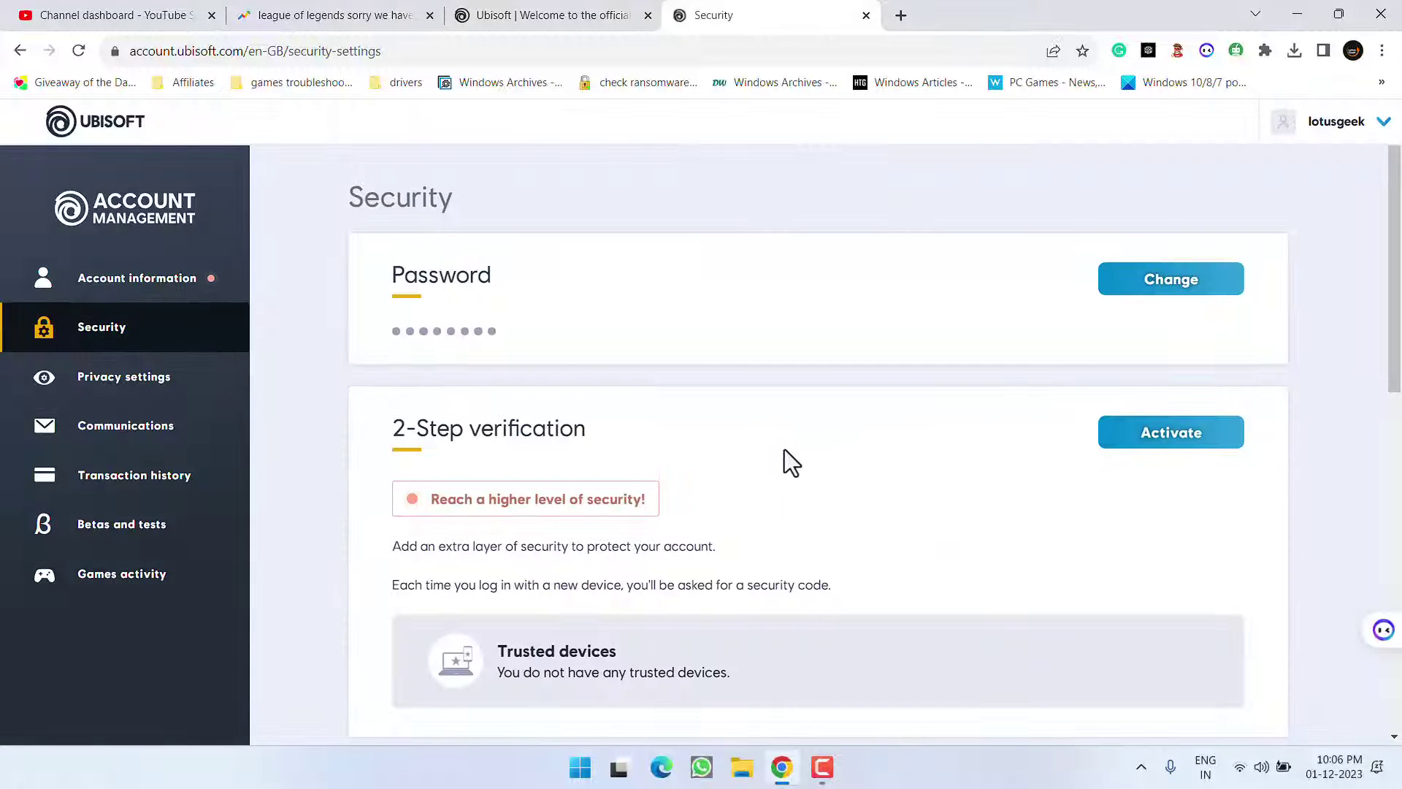
pyautogui.click(1297, 13)
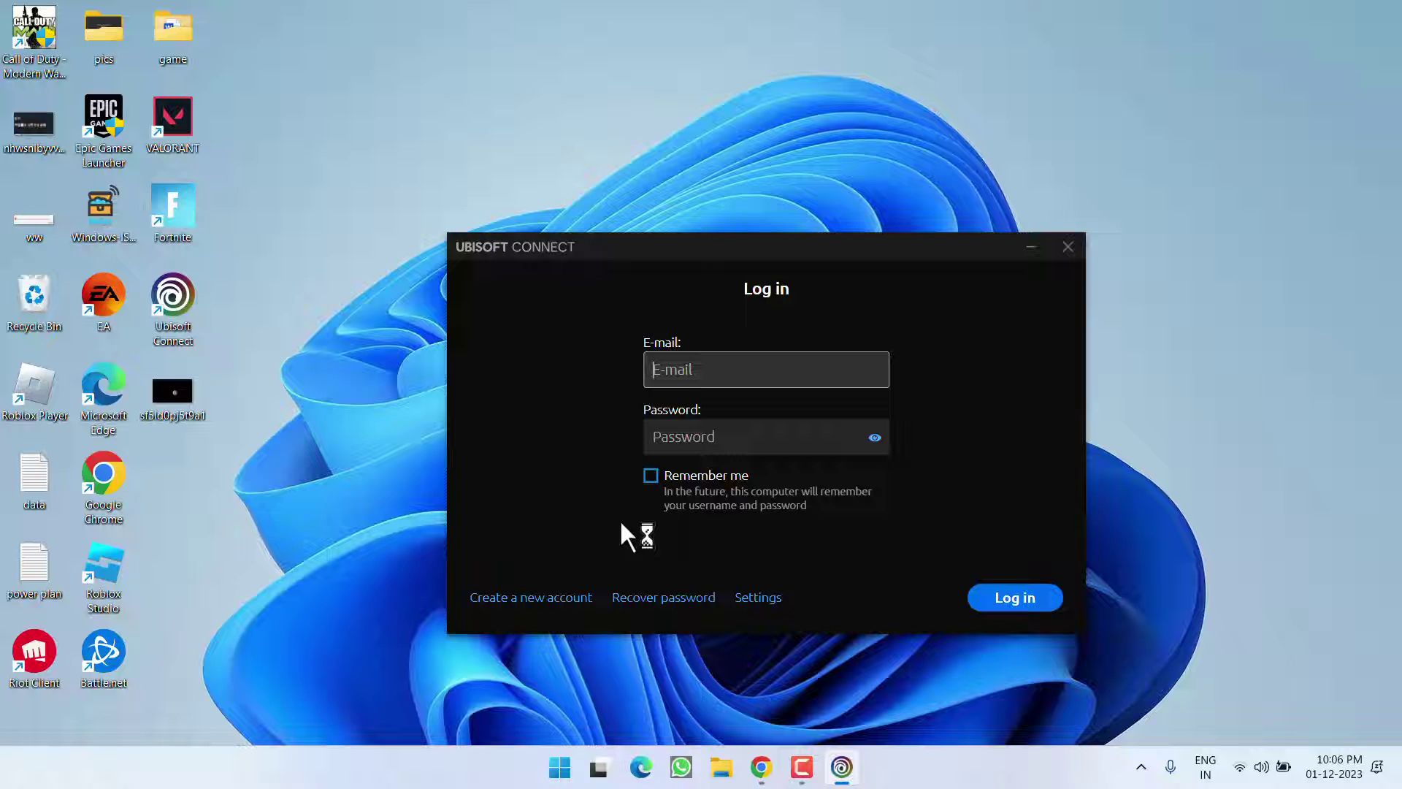
# - Dismiss the Ubisoft Connect sign-in window without logging in, leaving the Windows 11 desktop showing
pyautogui.click(664, 194)
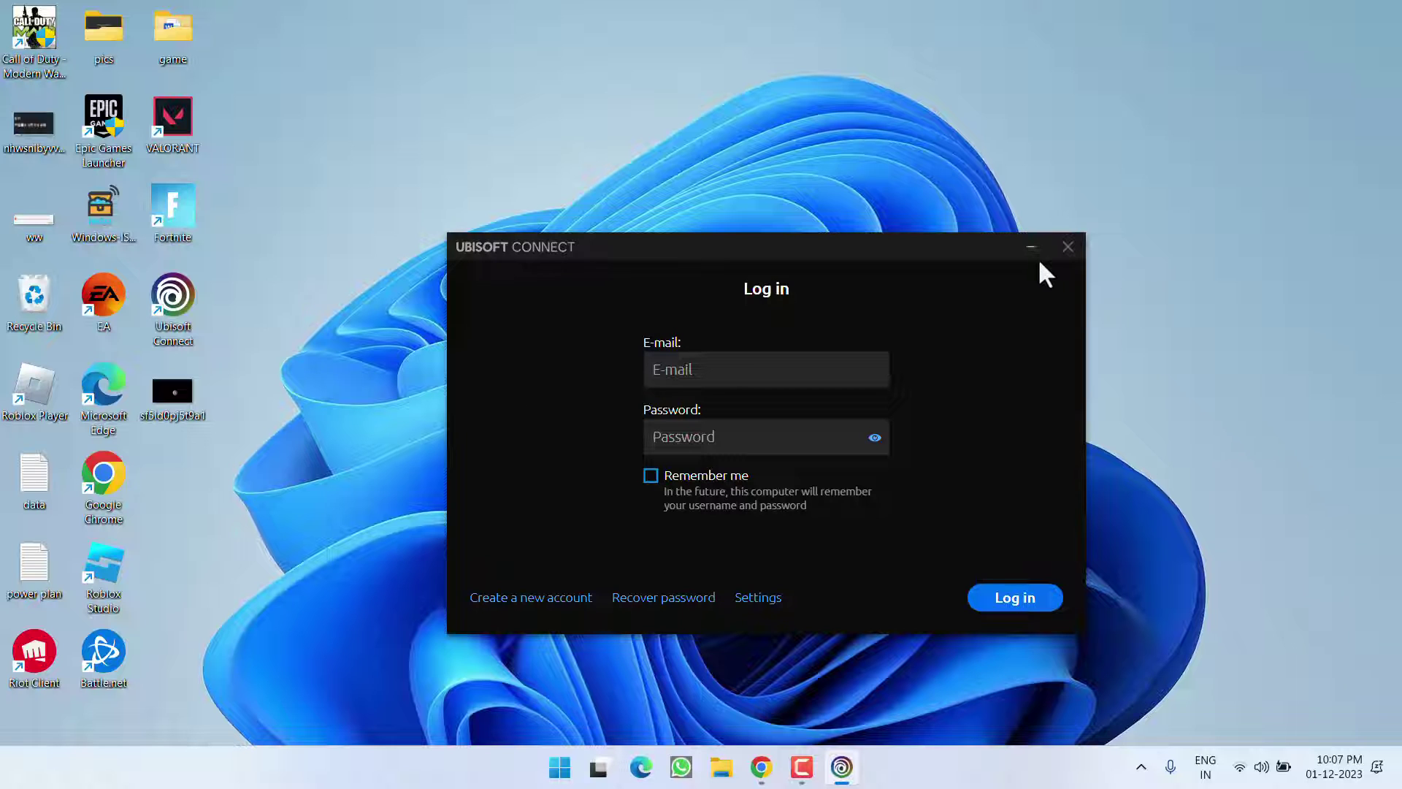
pyautogui.click(1067, 248)
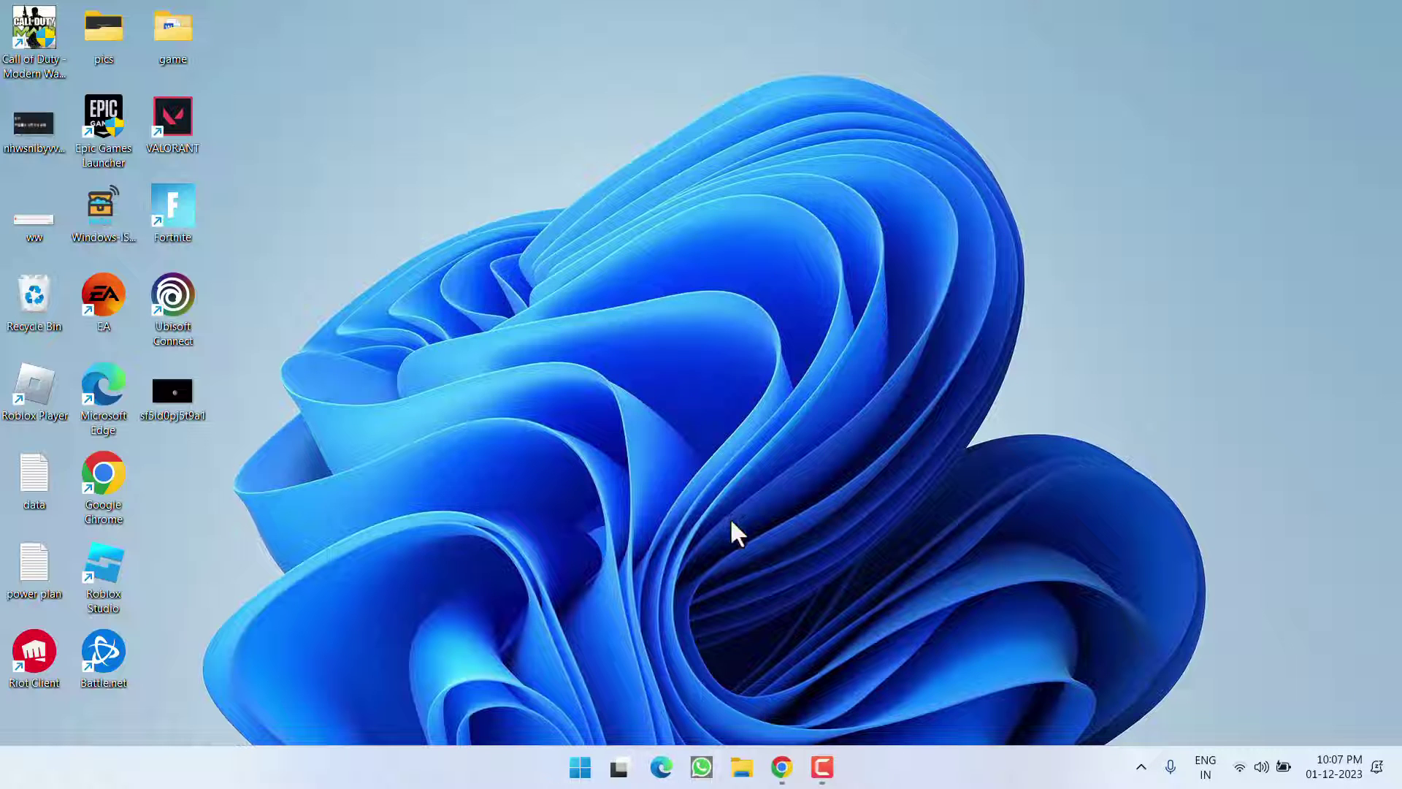
# - In Chrome, save the Ubisoft Connect installer download to the Desktop
pyautogui.click(782, 767)
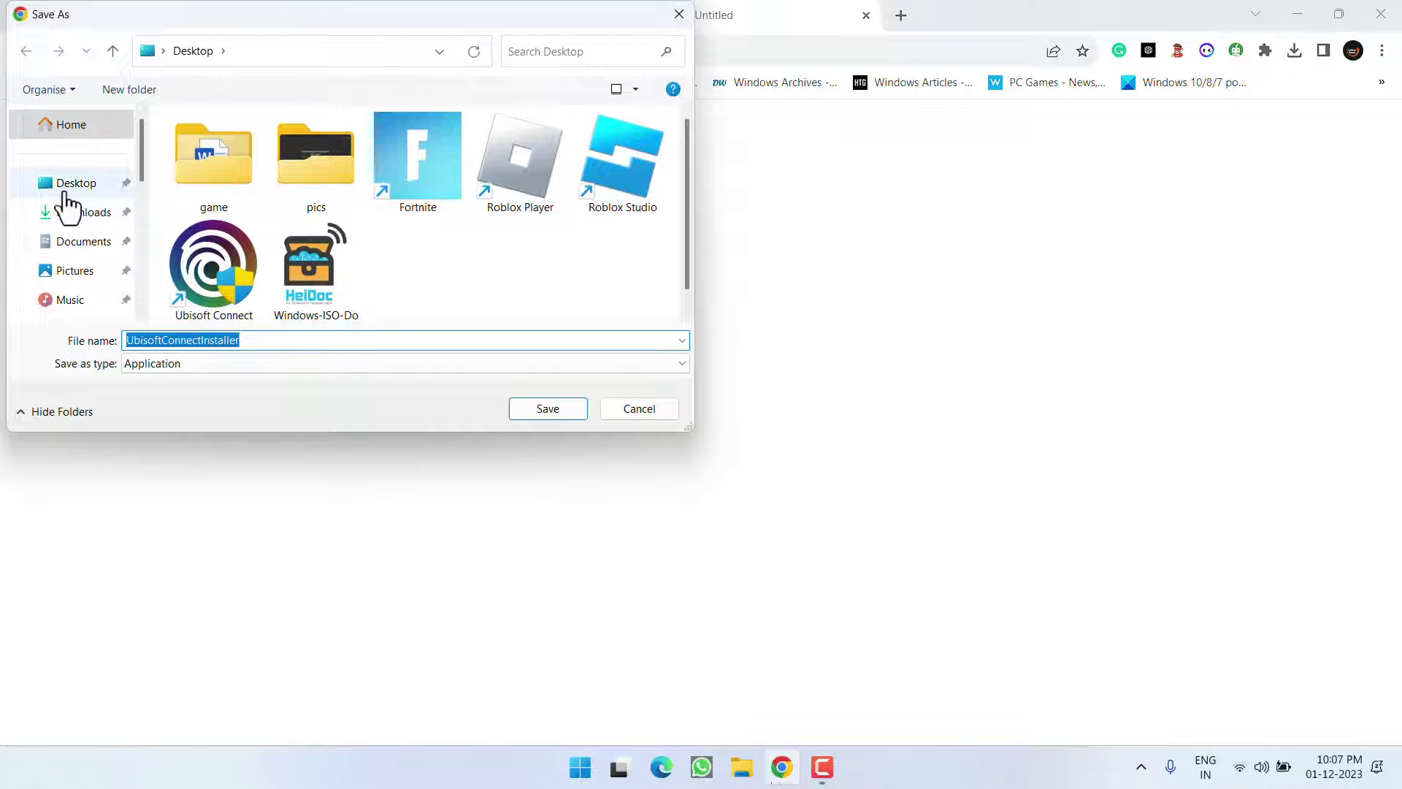
pyautogui.click(65, 188)
pyautogui.click(535, 417)
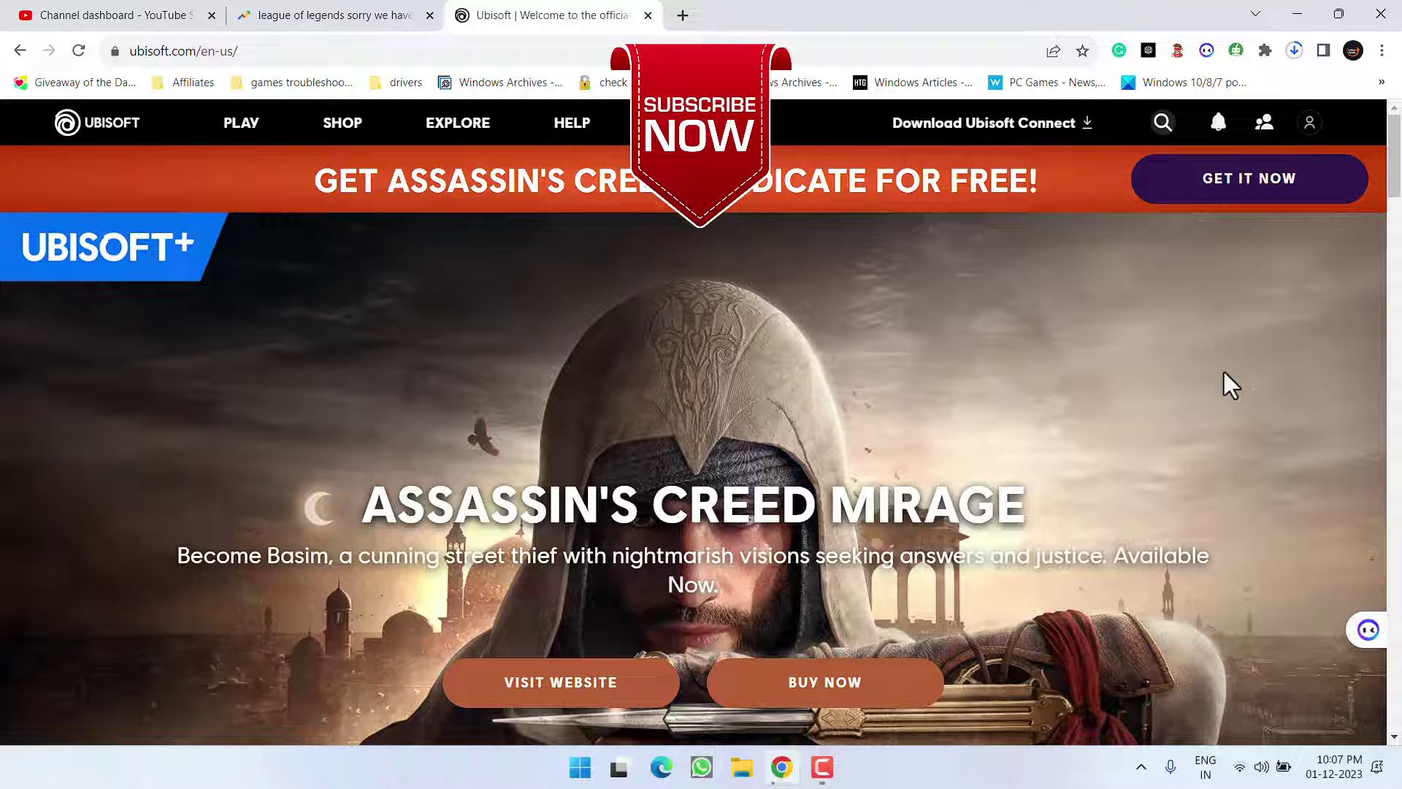
# - Cancel the UbisoftConnectInstaller.exe download and minimize Chrome
pyautogui.click(1290, 50)
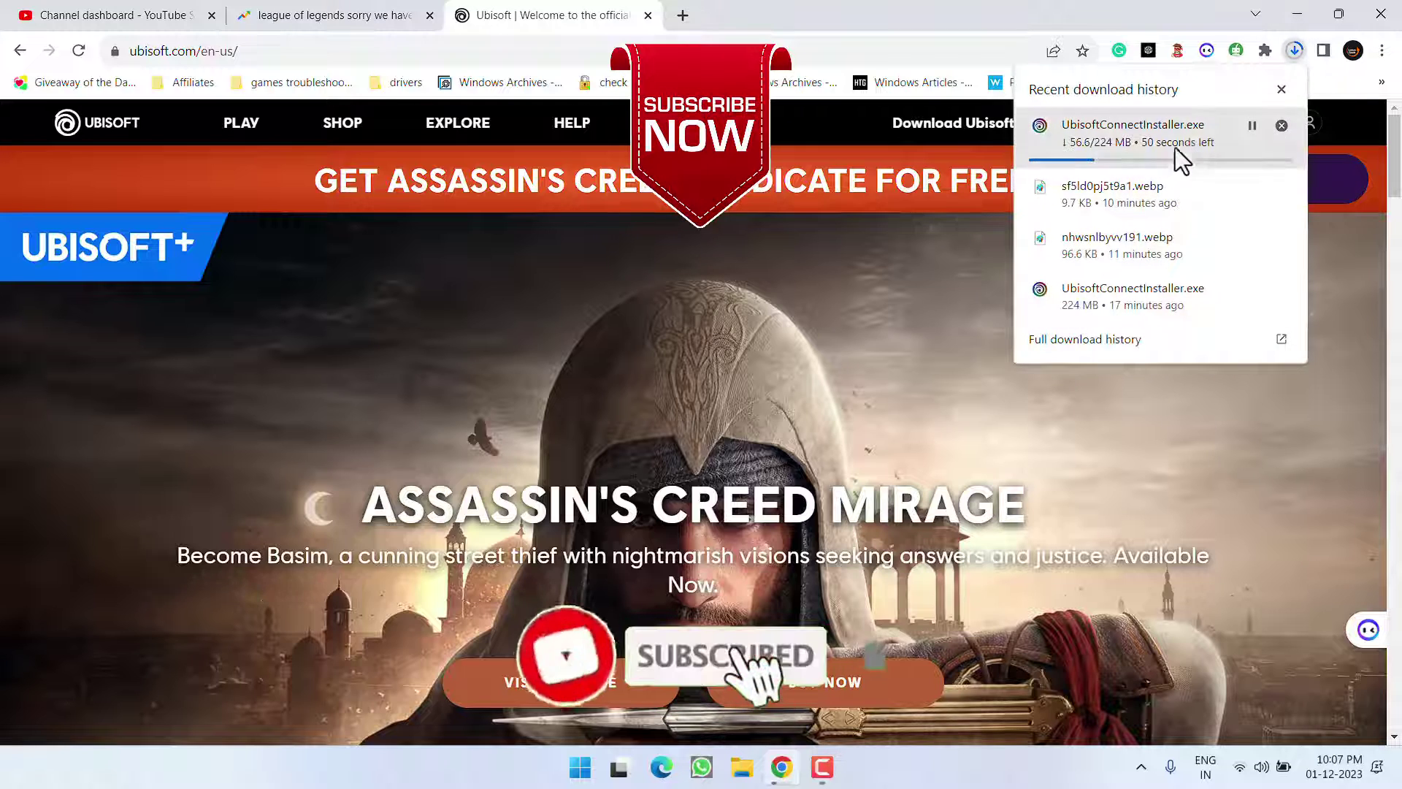
pyautogui.click(1281, 125)
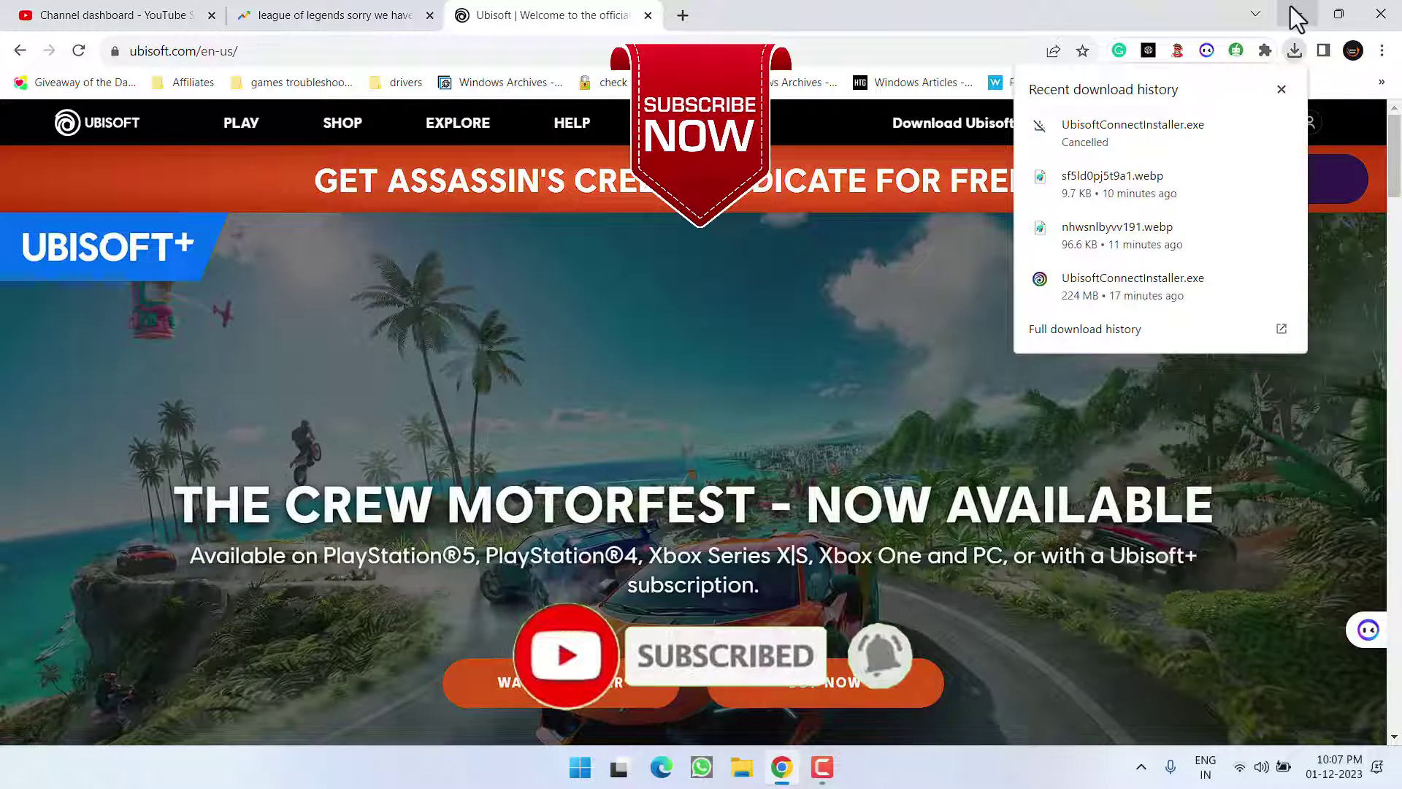
pyautogui.click(1290, 9)
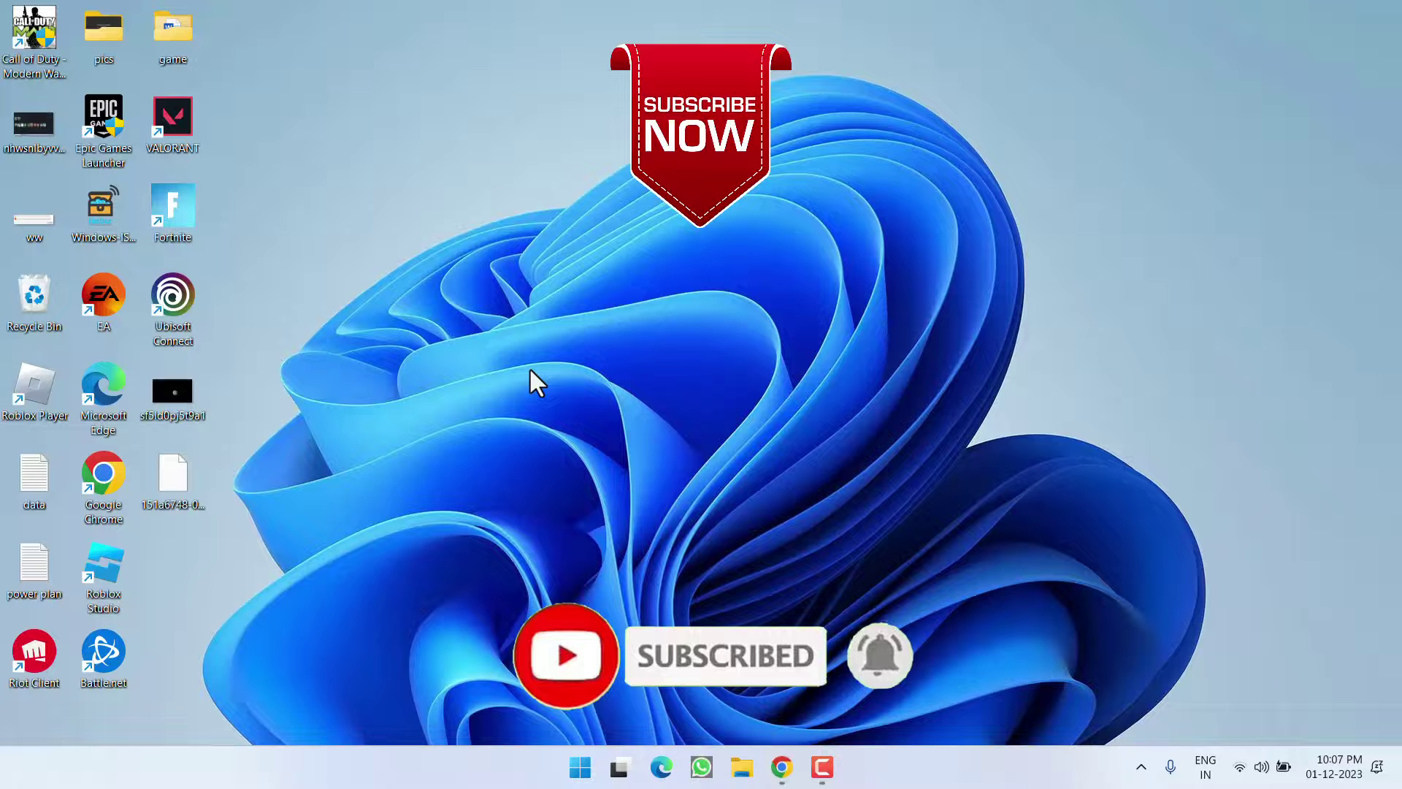